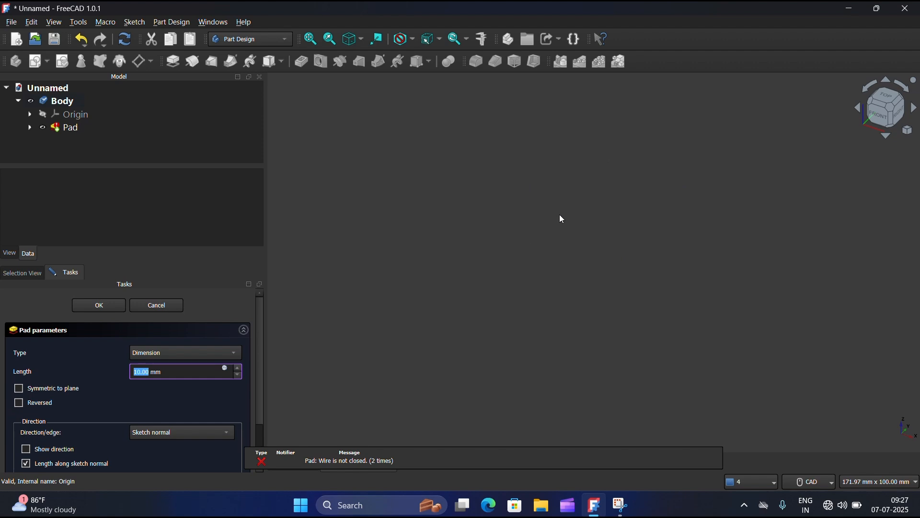
Step: Create a new empty document and start a sketch on the XY plane
{"action": "left_click", "coordinate": [152, 307]}
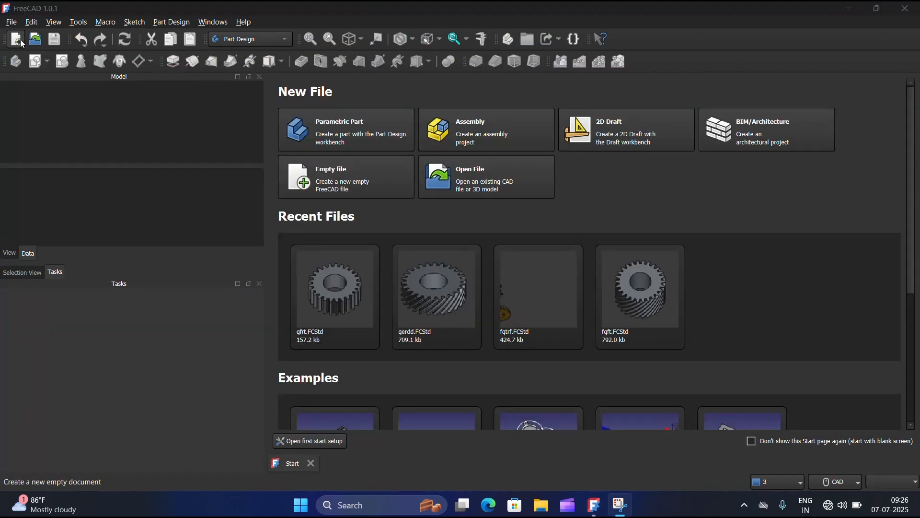
{"action": "left_click", "coordinate": [19, 41]}
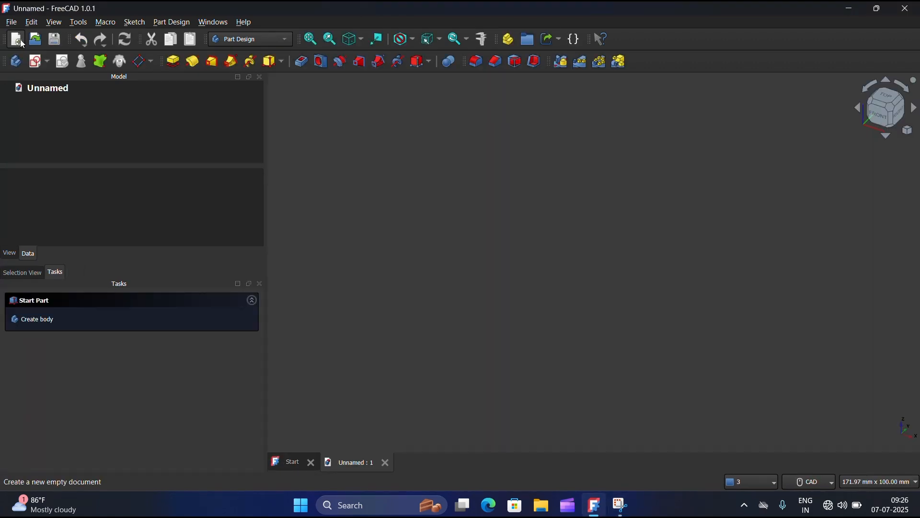
{"action": "left_click", "coordinate": [38, 66]}
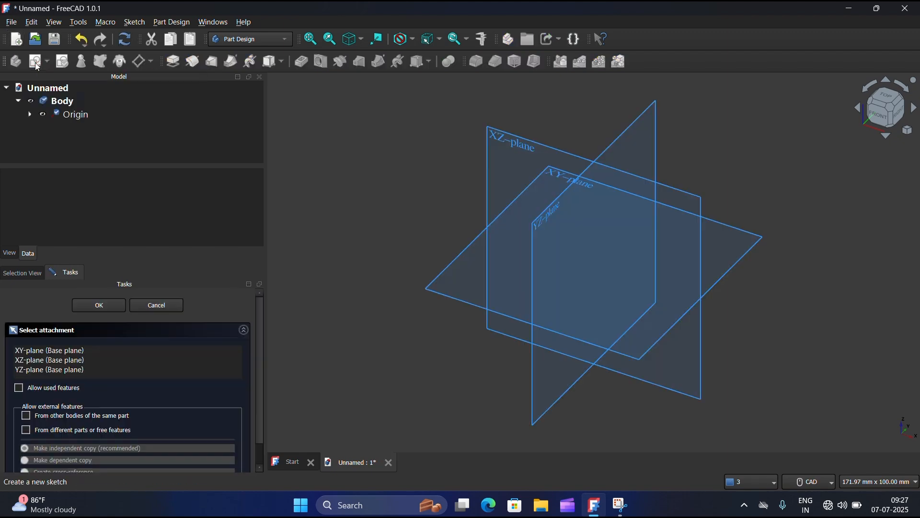
{"action": "left_click", "coordinate": [466, 303]}
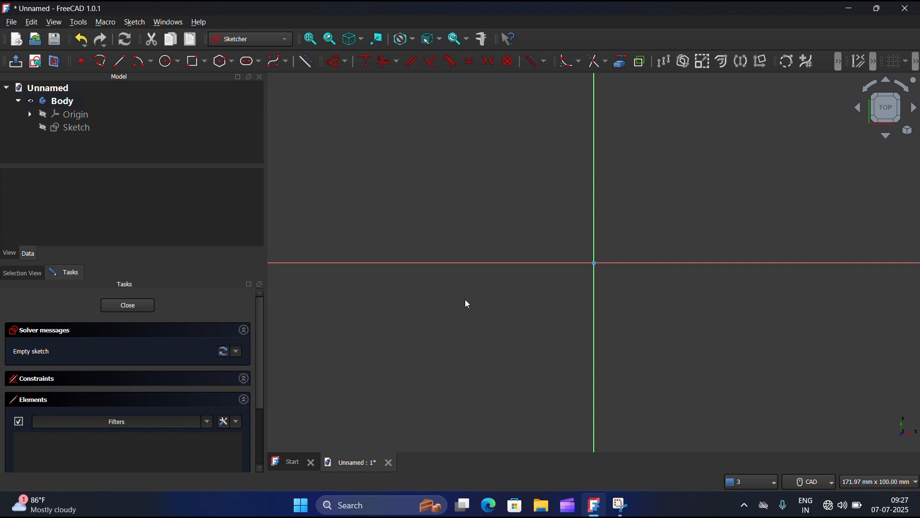
Step: Draw a closed four-sided polyline around the sketch origin
{"action": "left_click", "coordinate": [101, 62]}
{"action": "left_click", "coordinate": [418, 154]}
{"action": "left_click", "coordinate": [451, 398]}
{"action": "left_click", "coordinate": [769, 300]}
{"action": "left_click", "coordinate": [721, 178]}
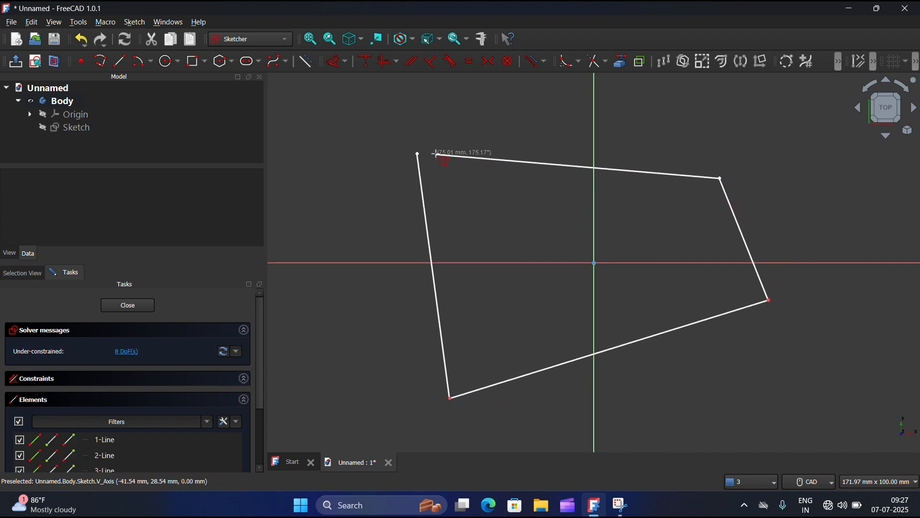
{"action": "left_click", "coordinate": [419, 154]}
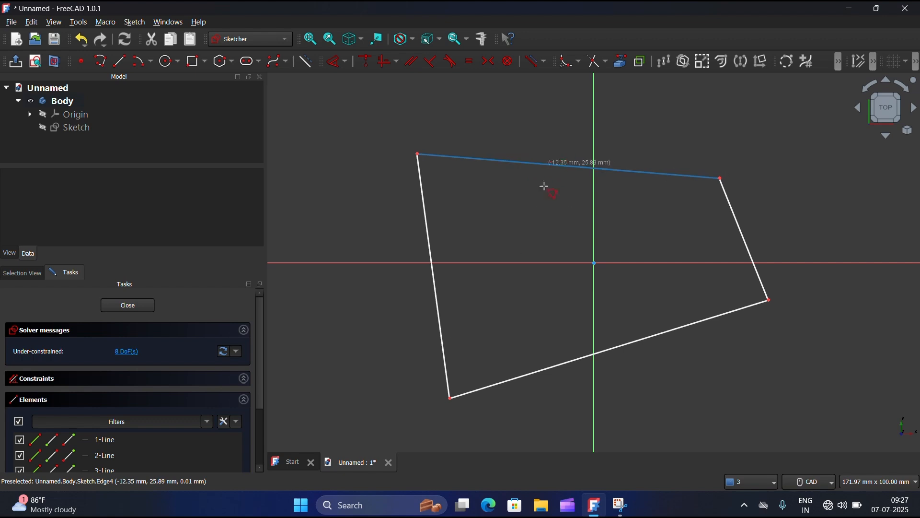
Step: Close the sketch and preview a 10 mm pad of the four-sided profile, leaving it unapplied
{"action": "left_click", "coordinate": [119, 308]}
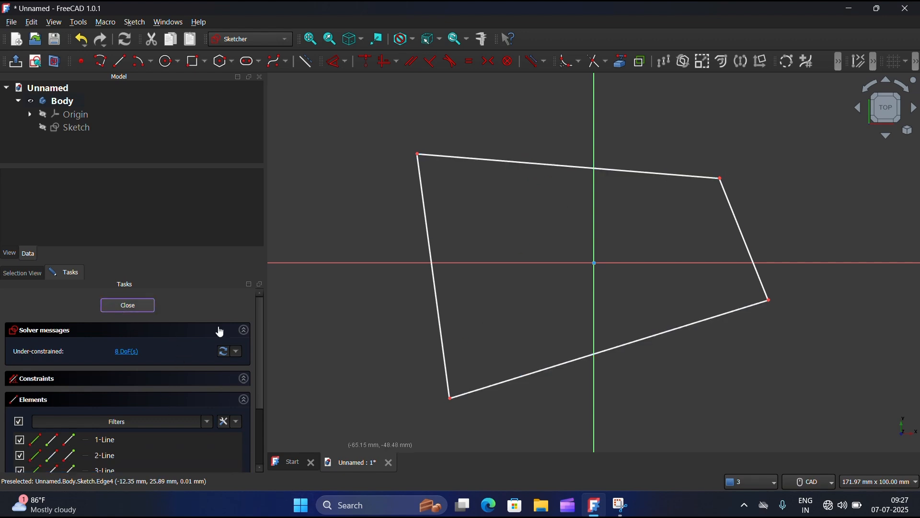
{"action": "left_click", "coordinate": [169, 64]}
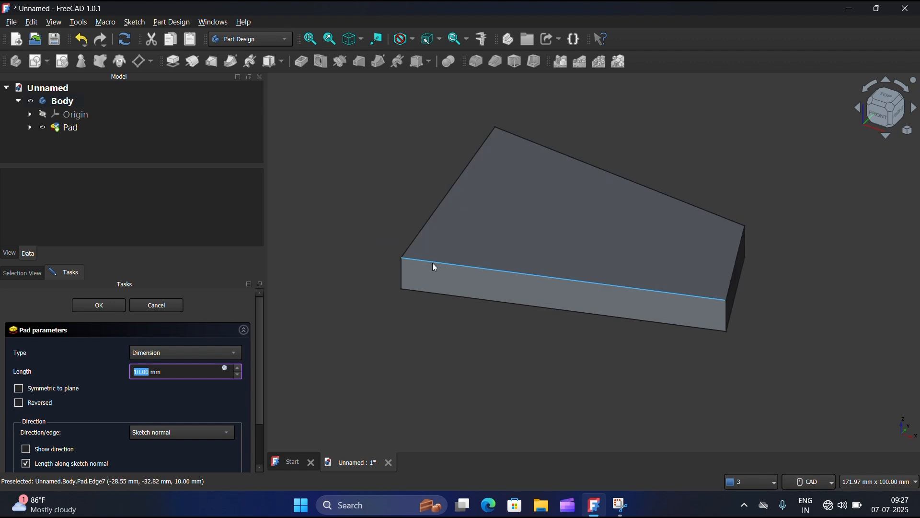
{"action": "left_click", "coordinate": [160, 306]}
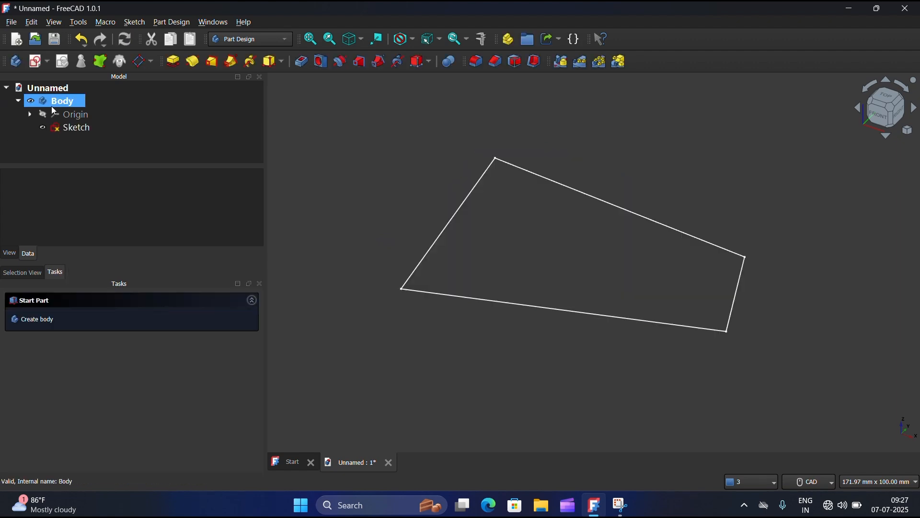
Step: Reopen the sketch and undo all four lines of the outline
{"action": "double_click", "coordinate": [64, 127]}
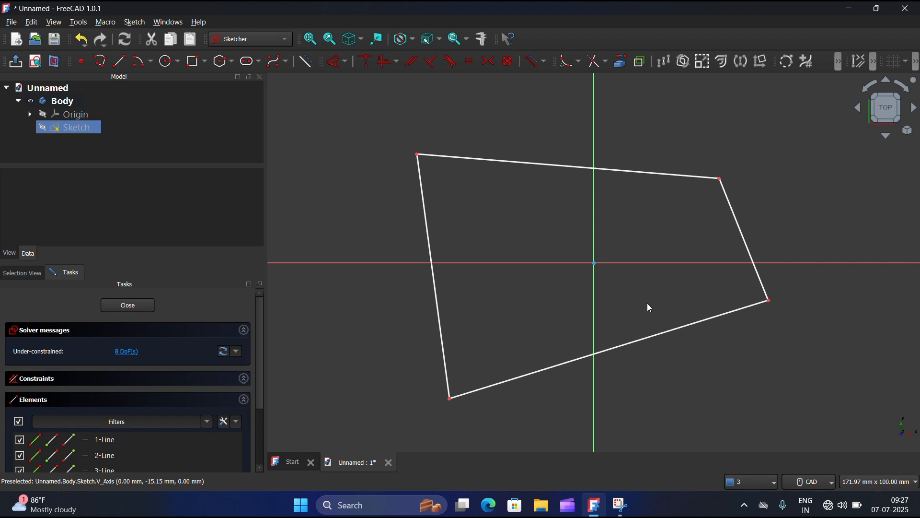
{"action": "key", "text": "ctrl+z"}
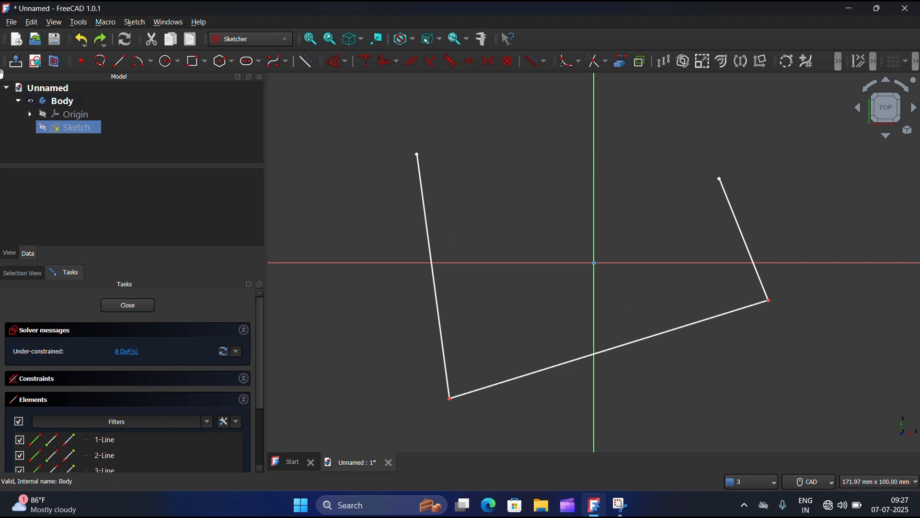
{"action": "key", "text": "ctrl+z"}
{"action": "key", "text": "ctrl+z"}
{"action": "key", "text": "ctrl+z"}
Step: Draw a four-line polyline around the origin, leaving a small gap between its start and end points at the upper-left corner
{"action": "left_click", "coordinate": [108, 66]}
{"action": "left_click", "coordinate": [413, 195]}
{"action": "left_click", "coordinate": [467, 411]}
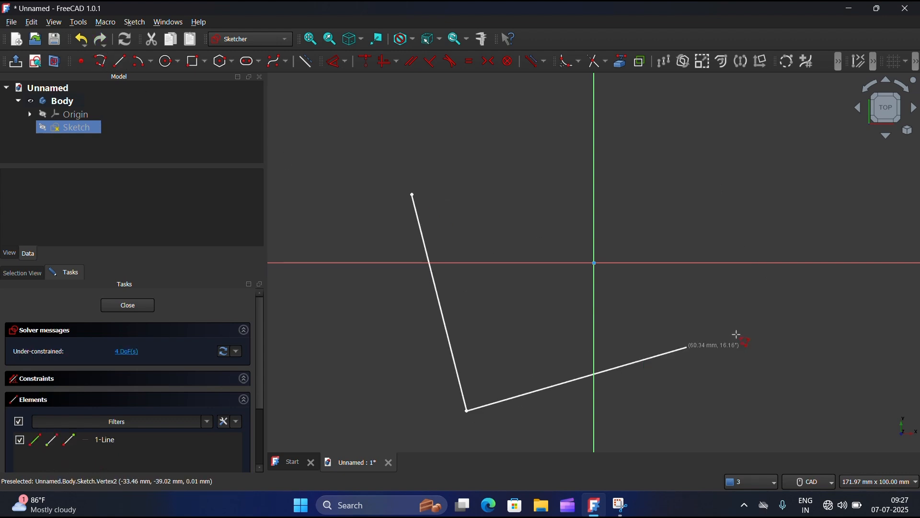
{"action": "left_click", "coordinate": [815, 311]}
{"action": "left_click", "coordinate": [700, 181]}
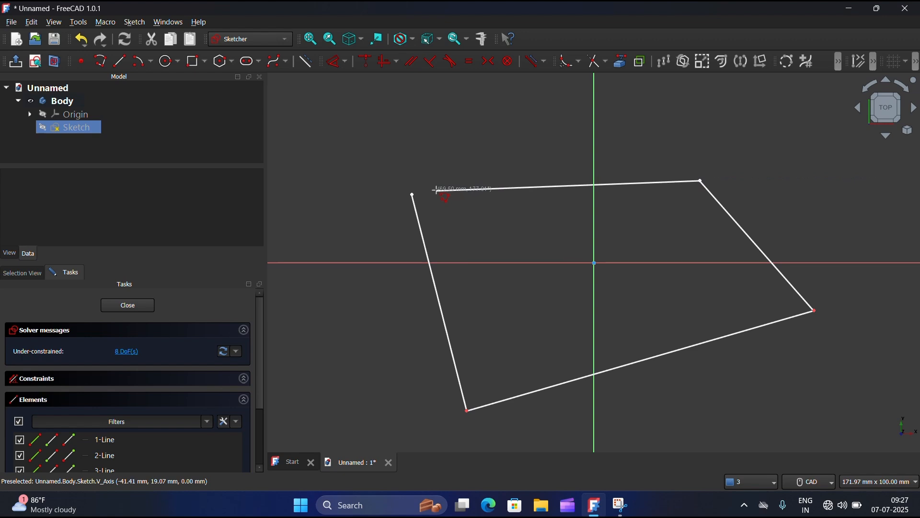
{"action": "double_click", "coordinate": [432, 193]}
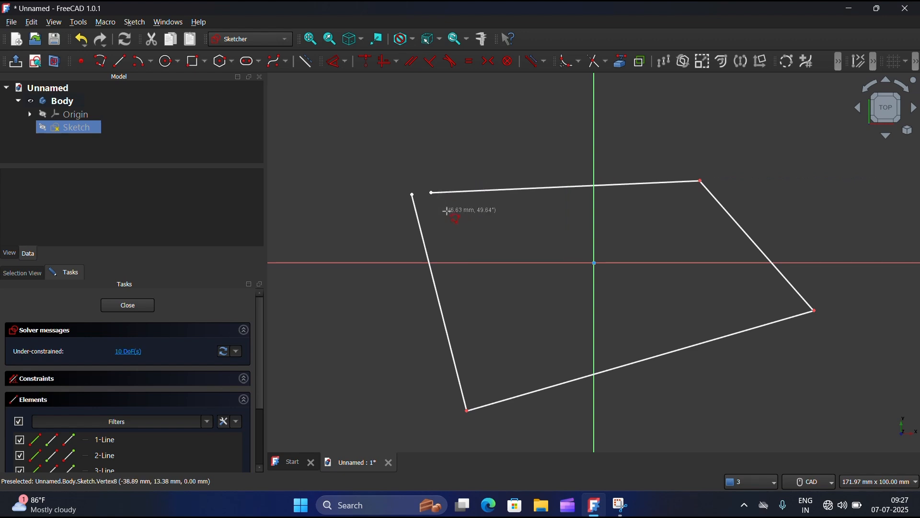
{"action": "key", "text": "Escape"}
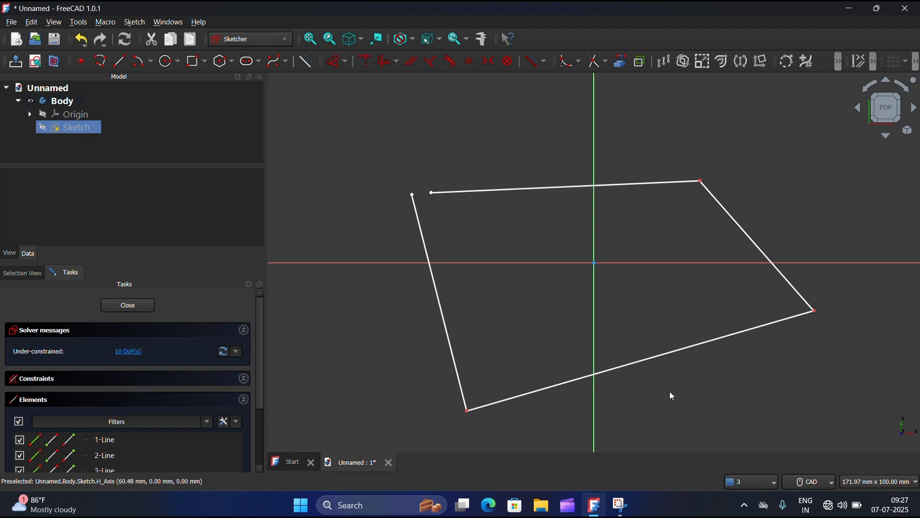
Step: Close the sketch and try to pad the open profile by 10 mm
{"action": "left_click", "coordinate": [128, 307]}
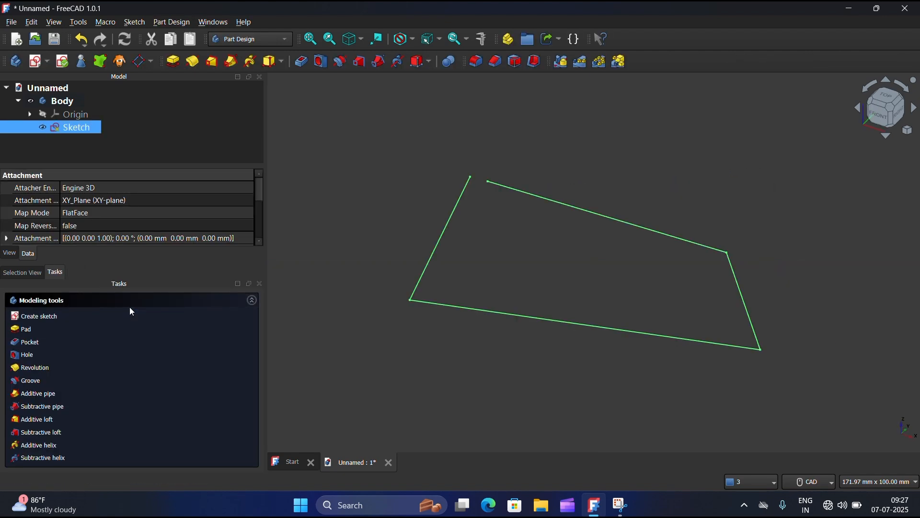
{"action": "left_click", "coordinate": [172, 62]}
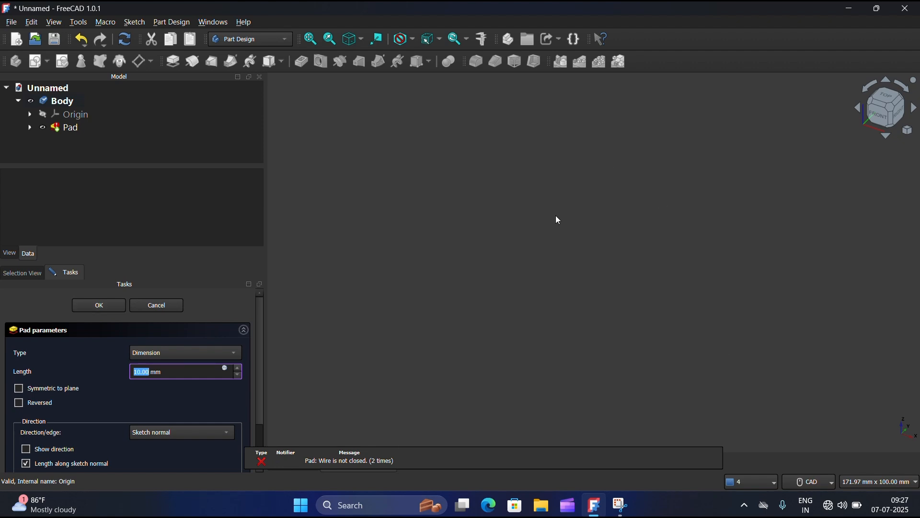
{"action": "left_click", "coordinate": [151, 304]}
Step: Reopen the sketch and move the loose end of the upper line onto the start point of the first line
{"action": "double_click", "coordinate": [69, 128]}
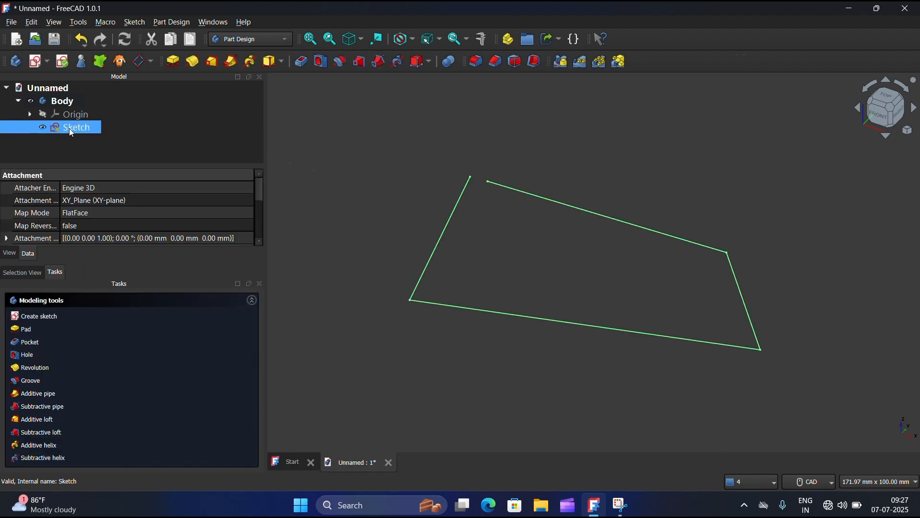
{"action": "mouse_move", "coordinate": [429, 194]}
{"action": "left_mouse_down"}
{"action": "mouse_move", "coordinate": [413, 195]}
{"action": "mouse_move", "coordinate": [437, 171]}
{"action": "mouse_move", "coordinate": [426, 191]}
{"action": "left_mouse_up"}
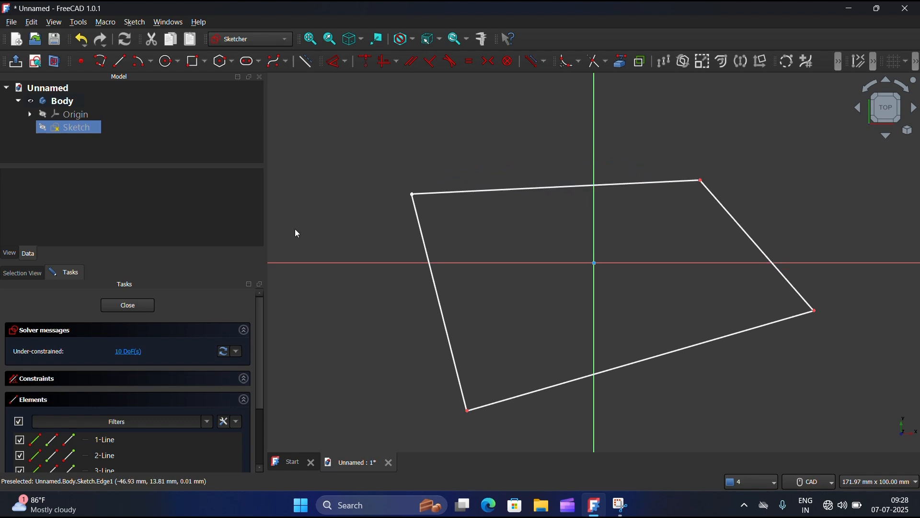
Step: Close the sketch and try to pad the adjusted profile by 10 mm
{"action": "left_click", "coordinate": [137, 308]}
{"action": "left_click", "coordinate": [173, 61]}
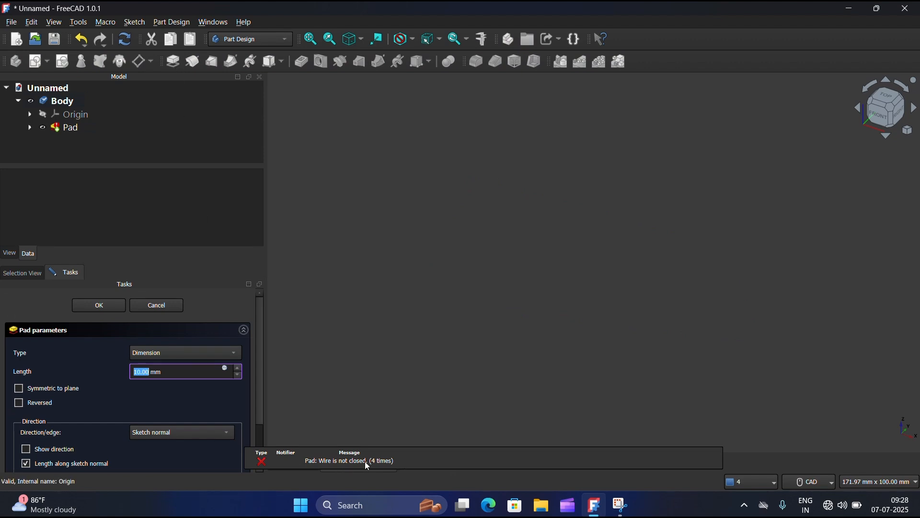
{"action": "left_click", "coordinate": [164, 305]}
Step: Reopen the sketch and join the two loose endpoints at the upper-left corner with a coincident constraint
{"action": "double_click", "coordinate": [86, 128]}
{"action": "scroll", "coordinate": [398, 199], "scroll_direction": "up", "scroll_amount": 5}
{"action": "scroll", "coordinate": [428, 186], "scroll_direction": "up", "scroll_amount": 10}
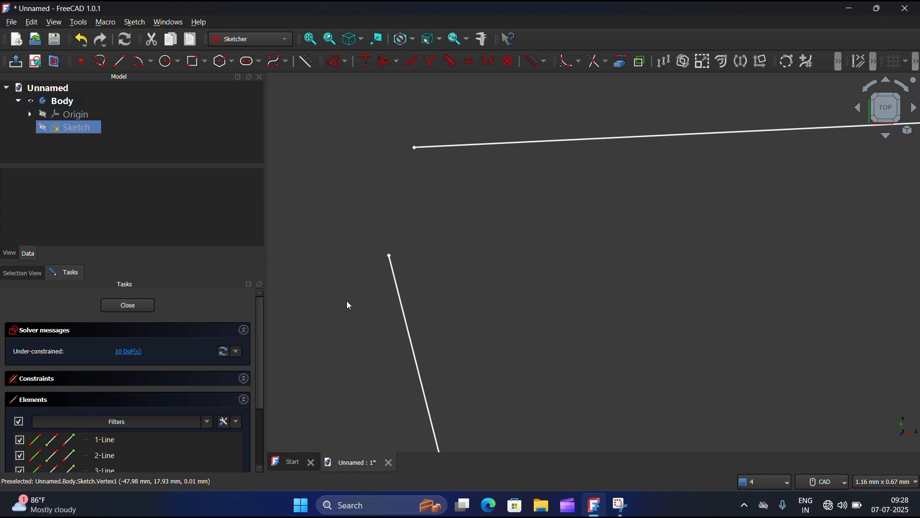
{"action": "scroll", "coordinate": [396, 188], "scroll_direction": "down", "scroll_amount": 10}
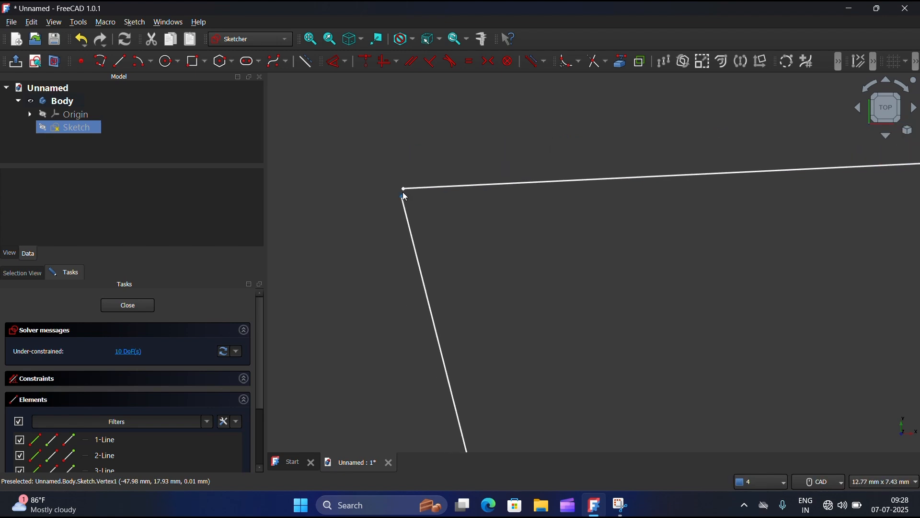
{"action": "scroll", "coordinate": [404, 198], "scroll_direction": "down", "scroll_amount": 4}
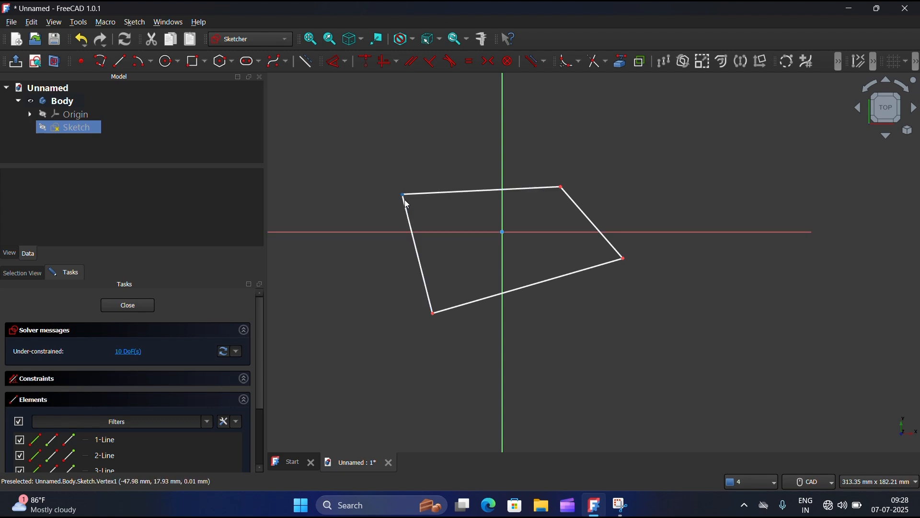
{"action": "scroll", "coordinate": [394, 195], "scroll_direction": "up", "scroll_amount": 8}
{"action": "scroll", "coordinate": [405, 200], "scroll_direction": "up", "scroll_amount": 4}
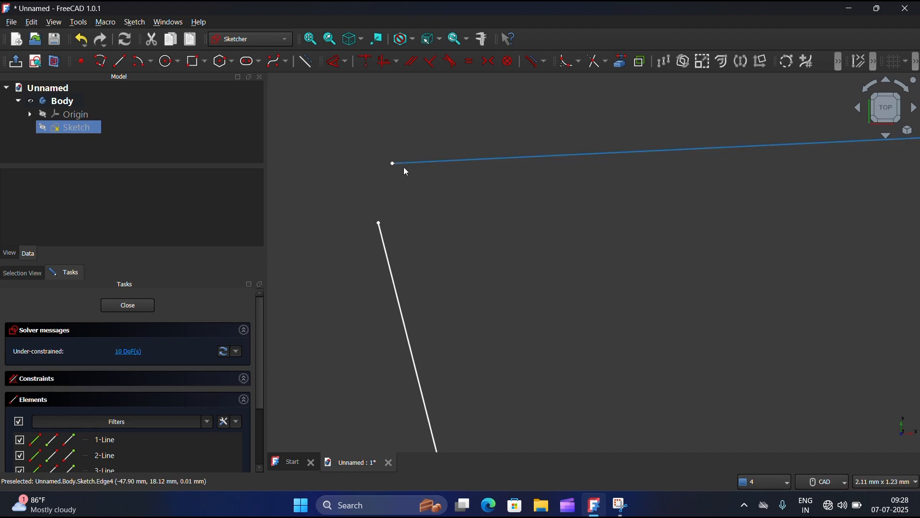
{"action": "left_click", "coordinate": [385, 222]}
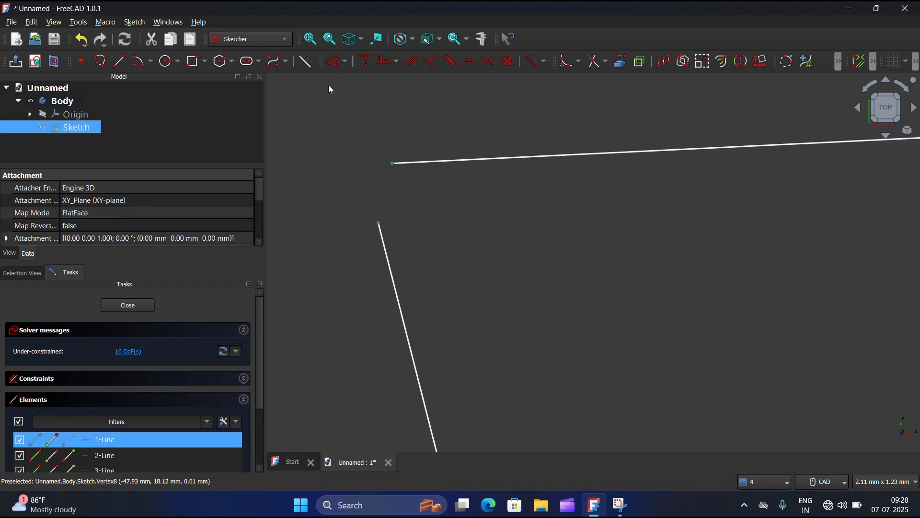
{"action": "left_click", "coordinate": [365, 61]}
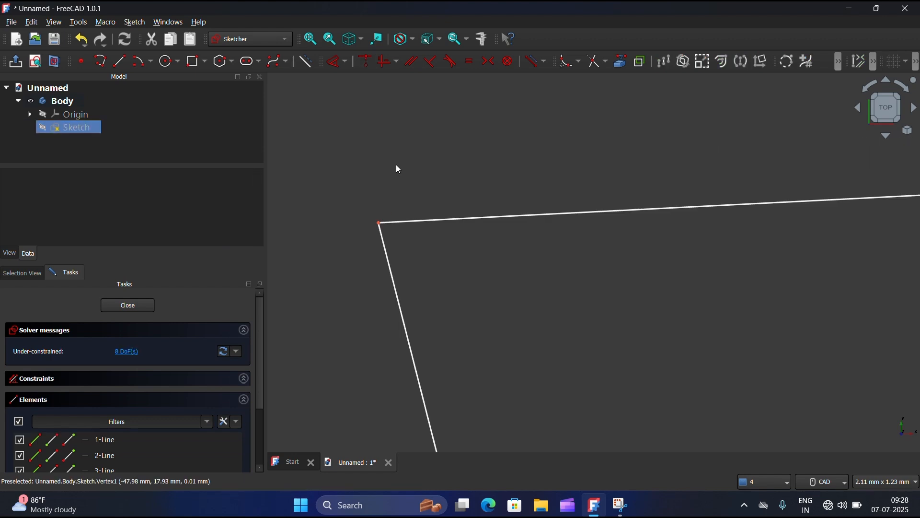
{"action": "scroll", "coordinate": [376, 201], "scroll_direction": "down", "scroll_amount": 8}
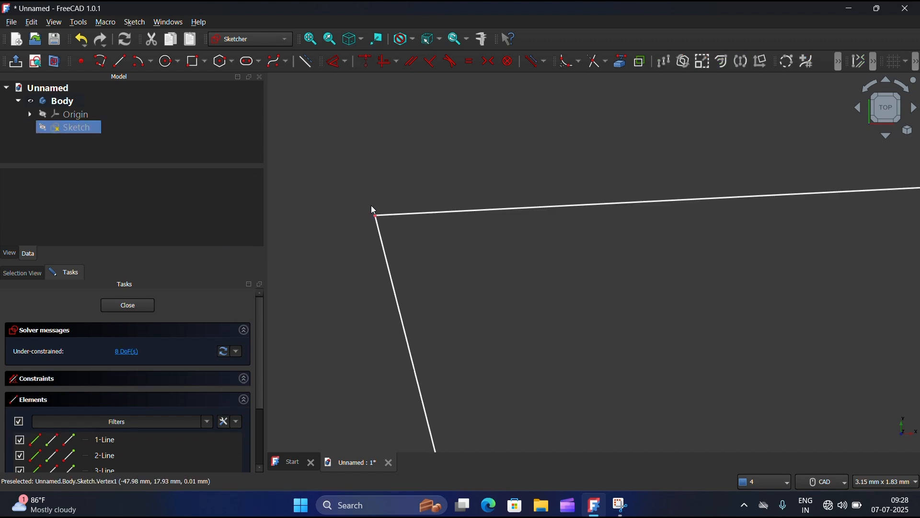
{"action": "scroll", "coordinate": [378, 202], "scroll_direction": "down", "scroll_amount": 15}
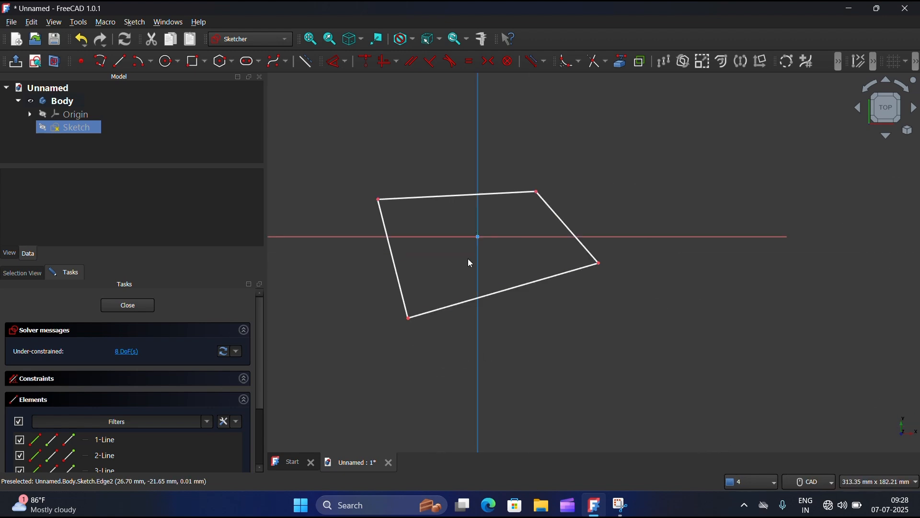
Step: Close the sketch and pad the joined four-sided profile by 10 mm
{"action": "left_click", "coordinate": [128, 306]}
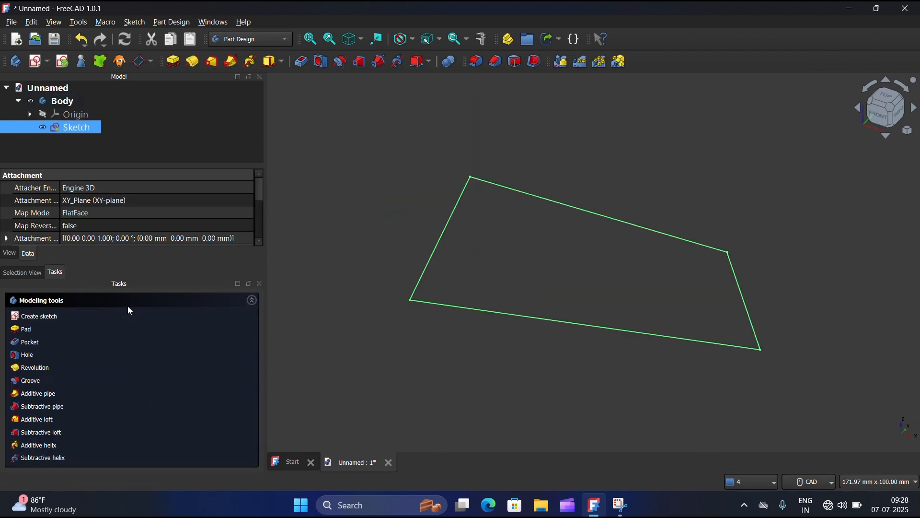
{"action": "left_click", "coordinate": [173, 61]}
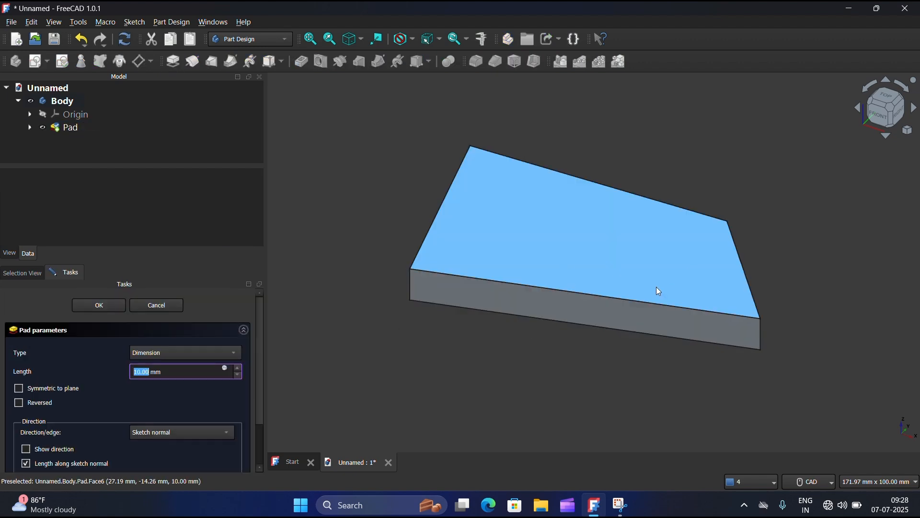
{"action": "left_click", "coordinate": [637, 253]}
{"action": "left_click", "coordinate": [99, 305]}
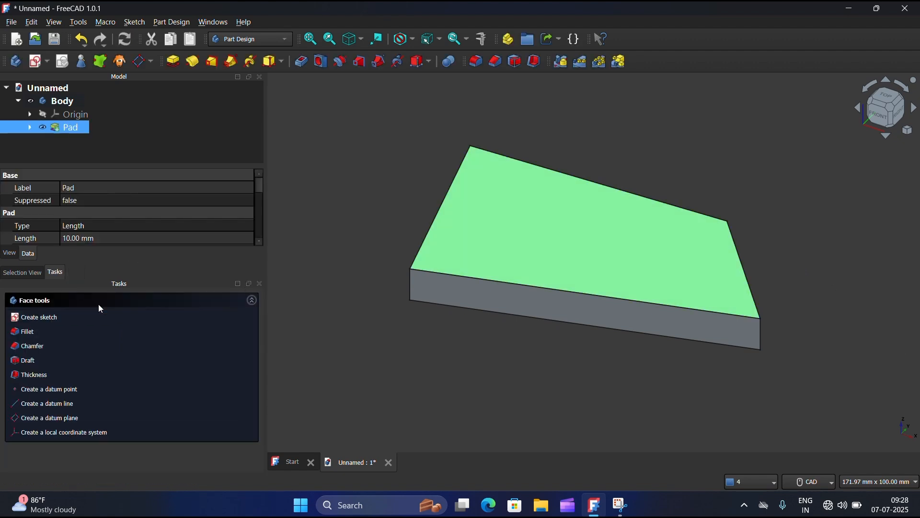
Step: Create a sketch on the pad's top face and draw a closed triangle overlapping the face's lower-left corner
{"action": "left_click", "coordinate": [37, 61]}
{"action": "scroll", "coordinate": [367, 102], "scroll_direction": "down", "scroll_amount": 4}
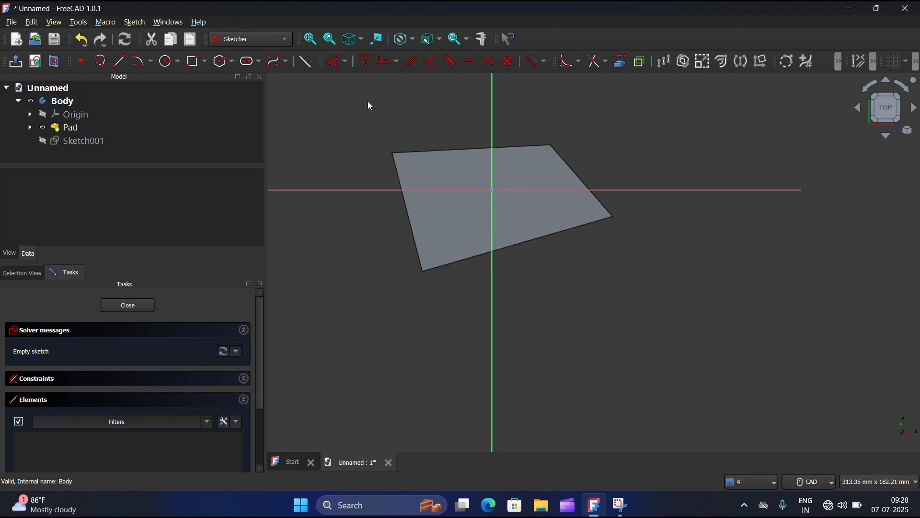
{"action": "left_click", "coordinate": [101, 61]}
{"action": "scroll", "coordinate": [359, 237], "scroll_direction": "up", "scroll_amount": 4}
{"action": "left_click", "coordinate": [410, 171]}
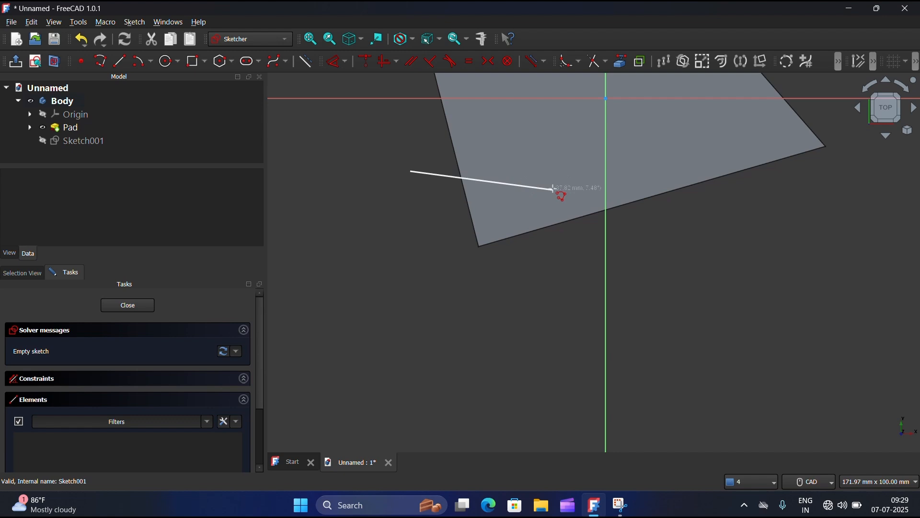
{"action": "left_click", "coordinate": [584, 229]}
{"action": "left_click", "coordinate": [507, 309]}
{"action": "left_click", "coordinate": [411, 172]}
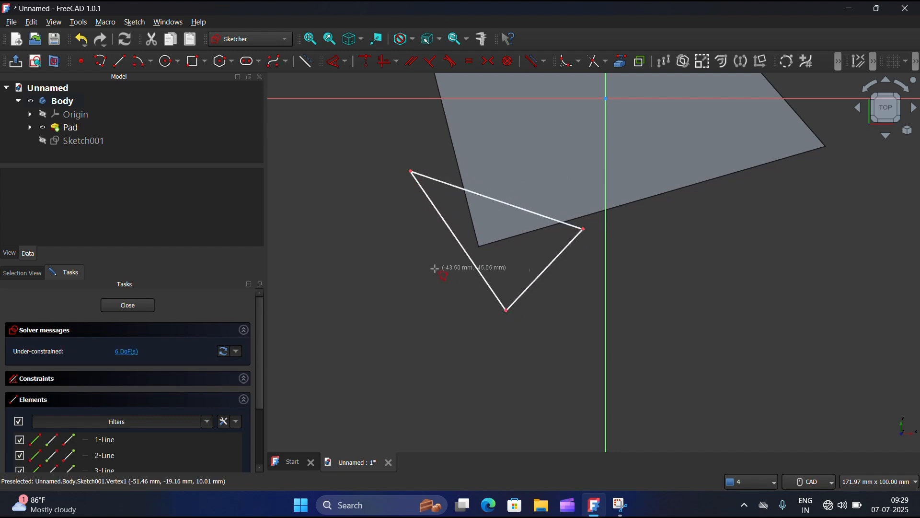
{"action": "key", "text": "Escape"}
{"action": "scroll", "coordinate": [409, 249], "scroll_direction": "down", "scroll_amount": 3}
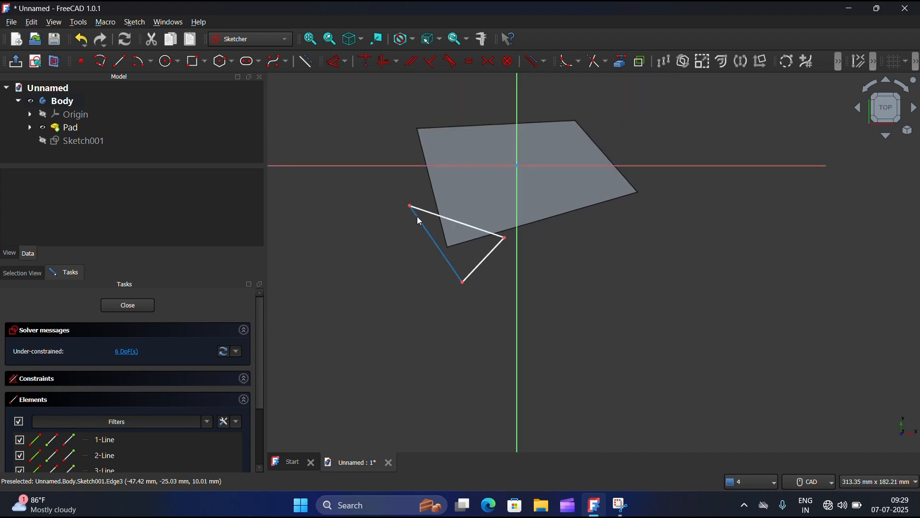
Step: Reshape the triangle by moving its upper and lower-right edges to enlarge it, and close the sketch
{"action": "left_click_drag", "start_coordinate": [416, 217], "coordinate": [435, 205]}
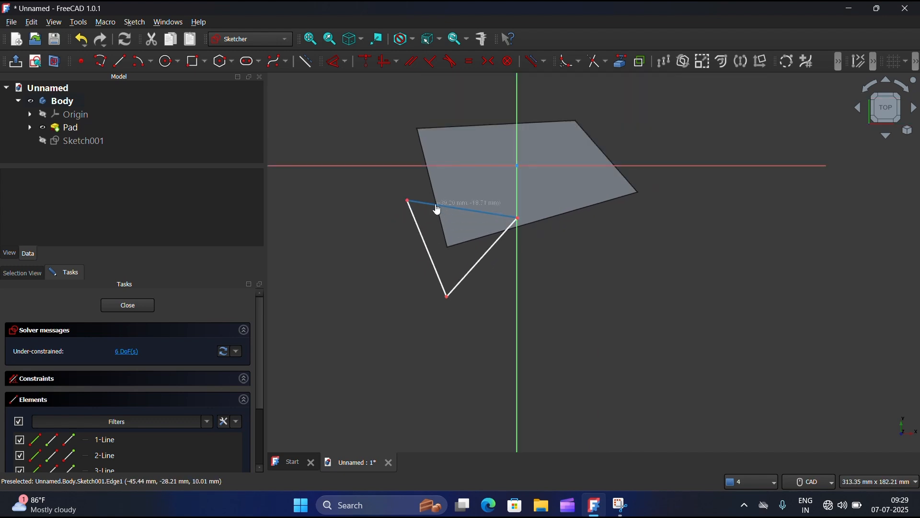
{"action": "left_click_drag", "start_coordinate": [484, 261], "coordinate": [508, 278]}
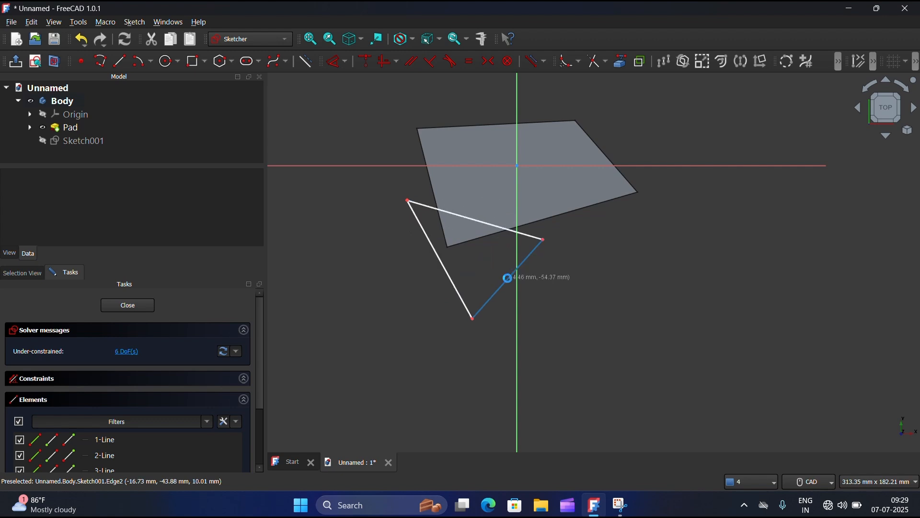
{"action": "left_click", "coordinate": [126, 306]}
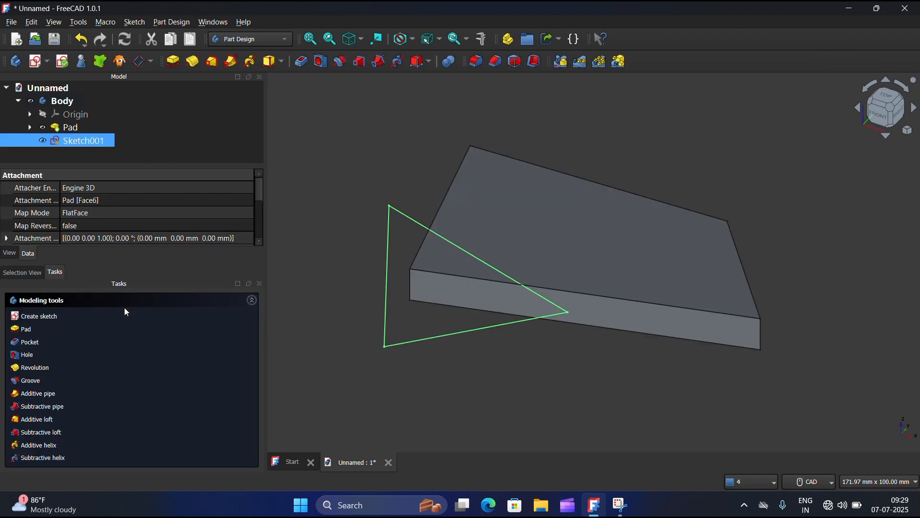
Step: Try cutting the triangle sketch into the pad as a Through all pocket, and cancel the operation
{"action": "left_click", "coordinate": [302, 62]}
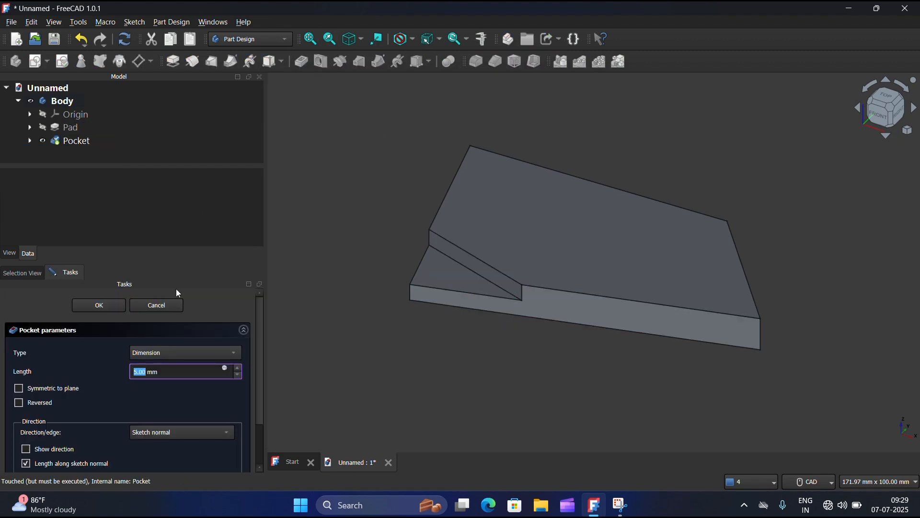
{"action": "left_click", "coordinate": [195, 352]}
{"action": "left_click", "coordinate": [197, 364]}
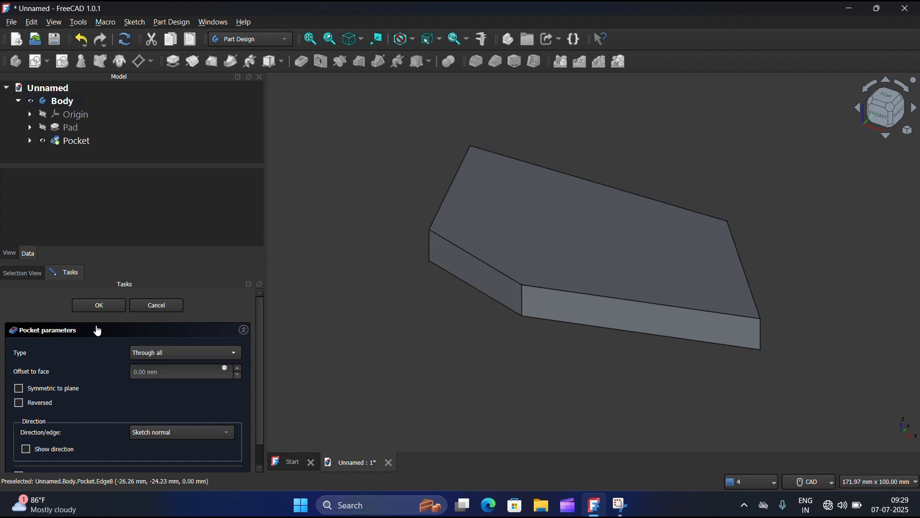
{"action": "left_click", "coordinate": [140, 306]}
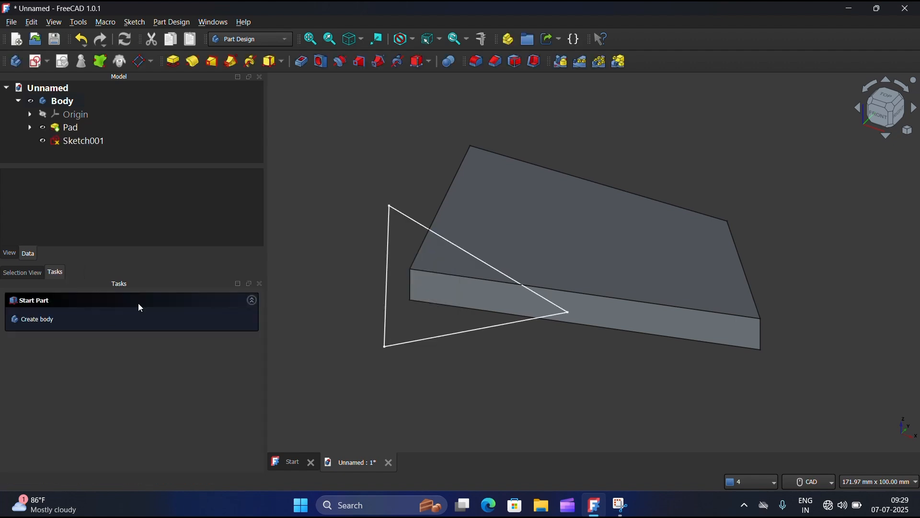
Step: Reopen the triangle sketch and undo the edge moves and the third line
{"action": "double_click", "coordinate": [79, 144]}
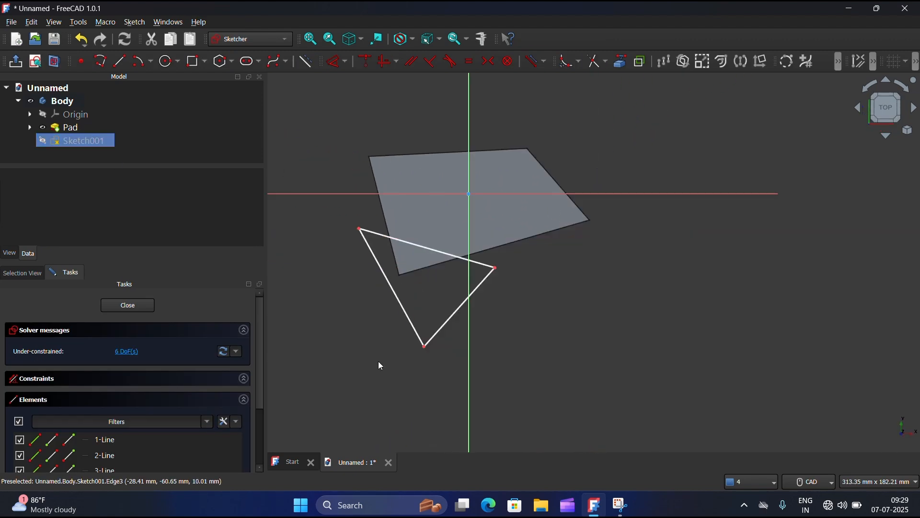
{"action": "key", "text": "ctrl+z"}
{"action": "key", "text": "ctrl+z"}
{"action": "key", "text": "ctrl+z"}
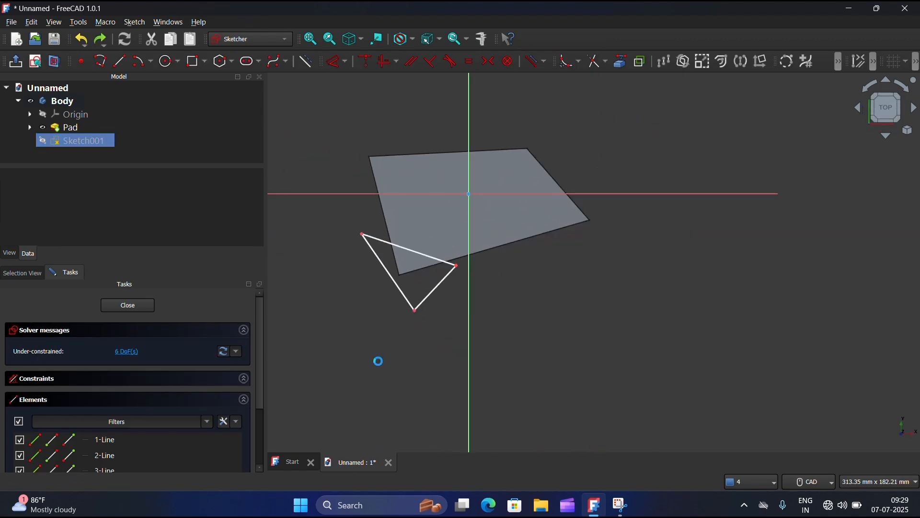
Step: Draw a new third line from the triangle's lowest vertex to near the upper-left endpoint without joining them
{"action": "left_click", "coordinate": [126, 65]}
{"action": "scroll", "coordinate": [382, 304], "scroll_direction": "up", "scroll_amount": 4}
{"action": "left_click", "coordinate": [457, 309]}
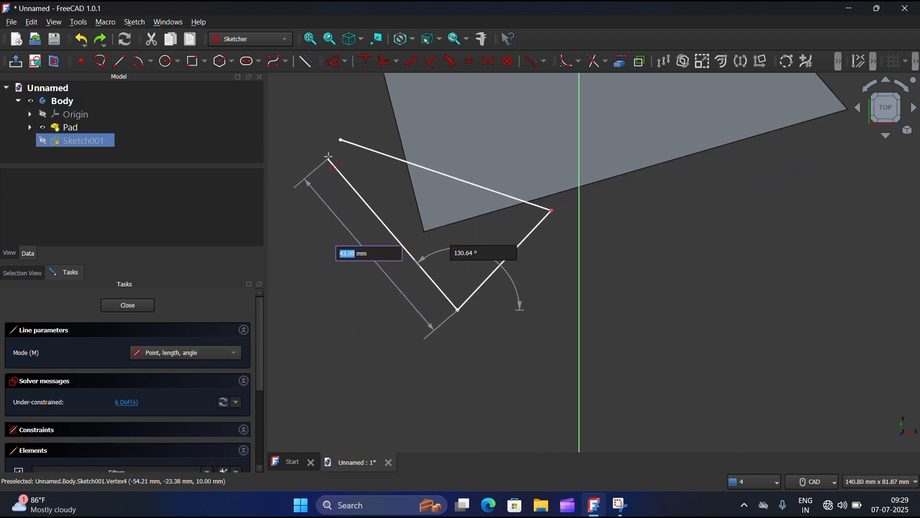
{"action": "left_click", "coordinate": [343, 150]}
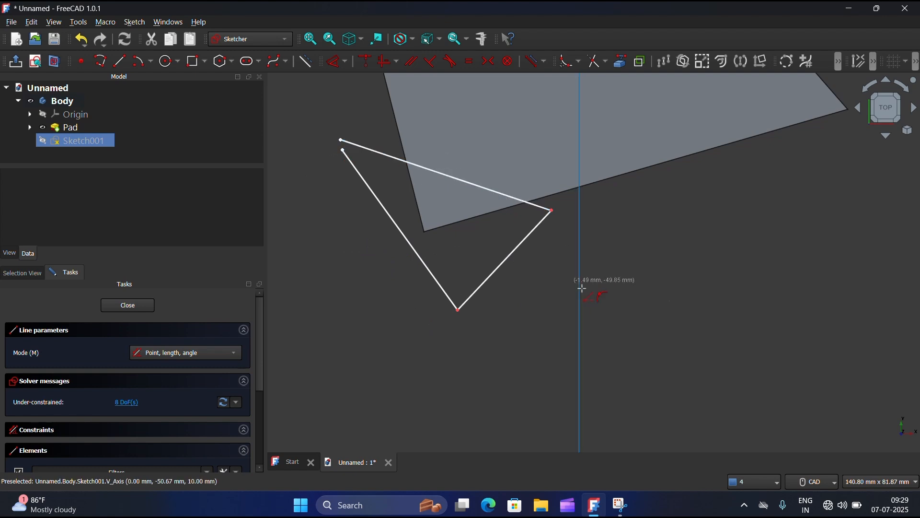
{"action": "key", "text": "Escape"}
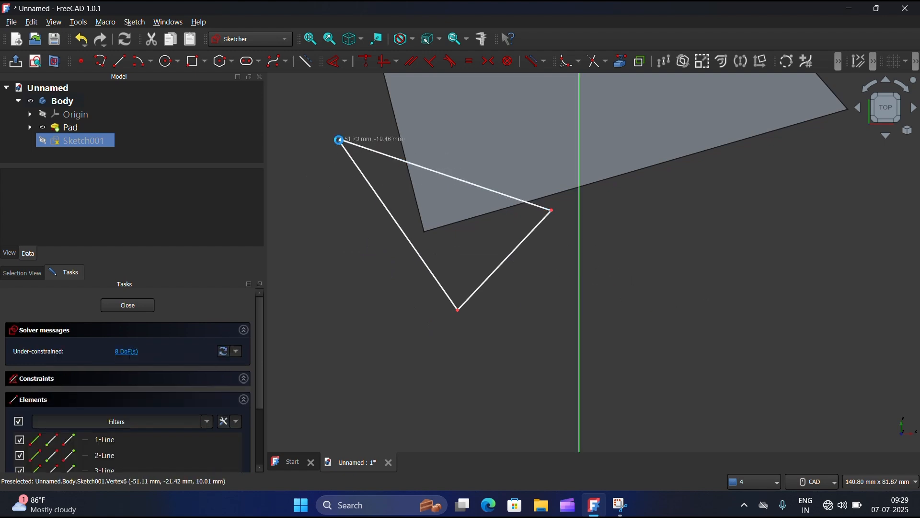
Step: Close the sketch and try a 5 mm pocket from the unjoined triangle, cancelling the operation
{"action": "left_click", "coordinate": [136, 305]}
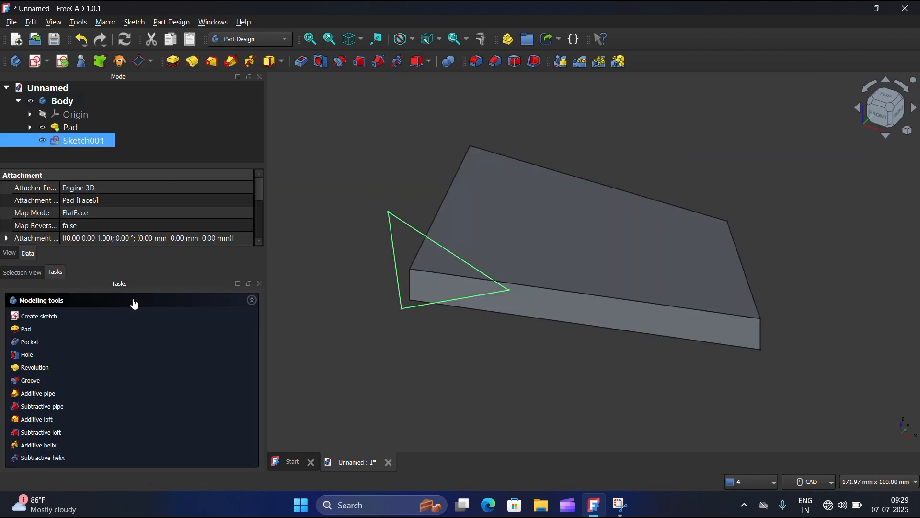
{"action": "left_click", "coordinate": [301, 61]}
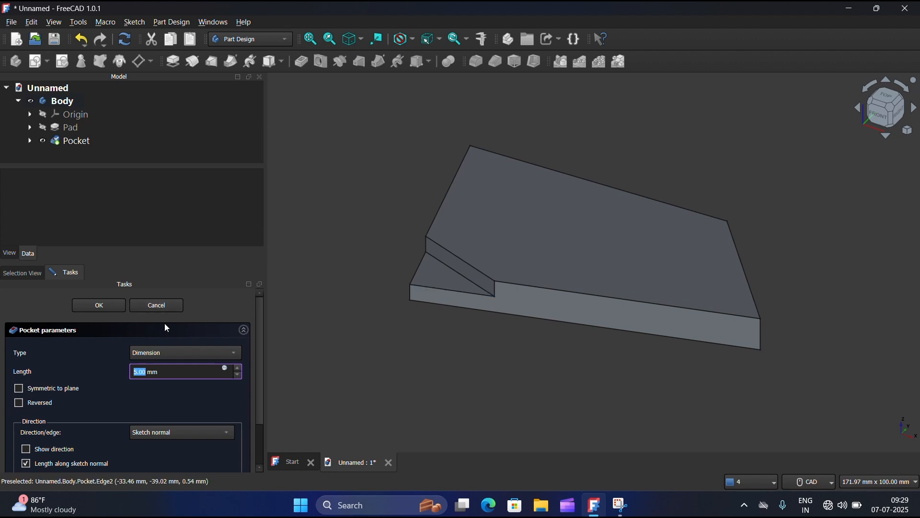
{"action": "left_click", "coordinate": [158, 306]}
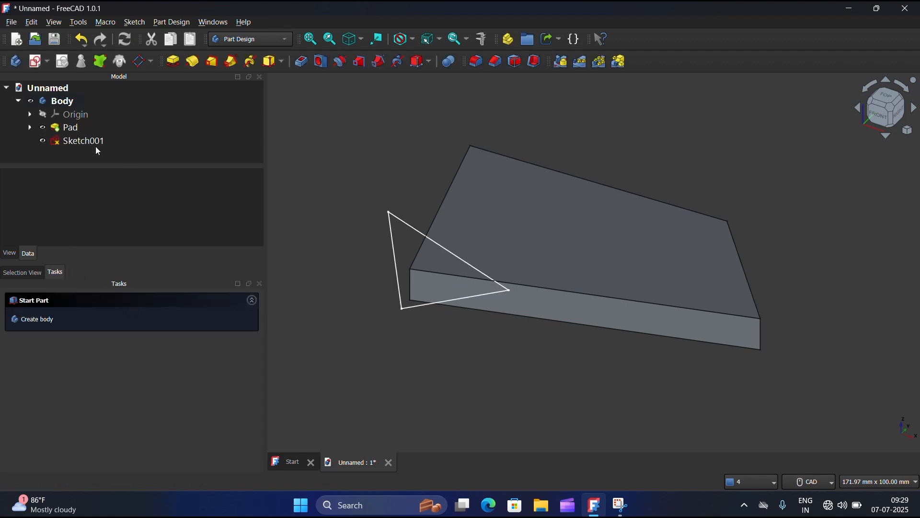
Step: Reopen the sketch and move the third line's loose endpoint closer to the upper-left corner without constraining it
{"action": "double_click", "coordinate": [92, 143]}
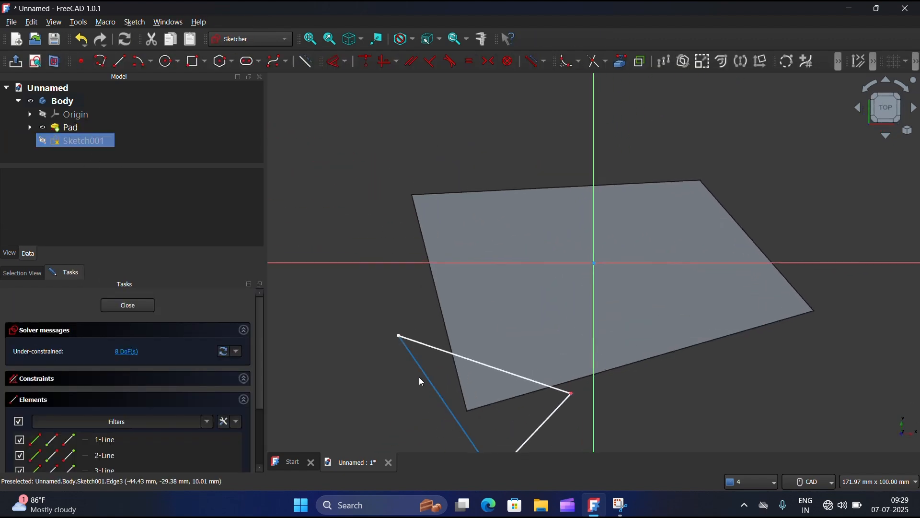
{"action": "scroll", "coordinate": [393, 337], "scroll_direction": "up", "scroll_amount": 5}
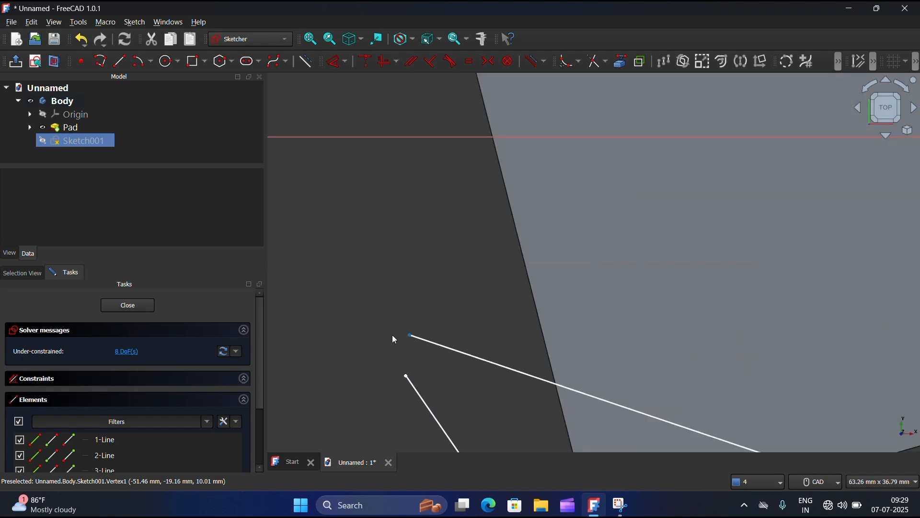
{"action": "scroll", "coordinate": [392, 335], "scroll_direction": "up", "scroll_amount": 2}
{"action": "mouse_move", "coordinate": [413, 398]}
{"action": "left_mouse_down"}
{"action": "mouse_move", "coordinate": [418, 340]}
{"action": "mouse_move", "coordinate": [413, 367]}
{"action": "mouse_move", "coordinate": [438, 338]}
{"action": "mouse_move", "coordinate": [427, 326]}
{"action": "mouse_move", "coordinate": [425, 343]}
{"action": "mouse_move", "coordinate": [438, 345]}
{"action": "mouse_move", "coordinate": [428, 328]}
{"action": "left_mouse_up"}
{"action": "scroll", "coordinate": [423, 339], "scroll_direction": "up", "scroll_amount": 3}
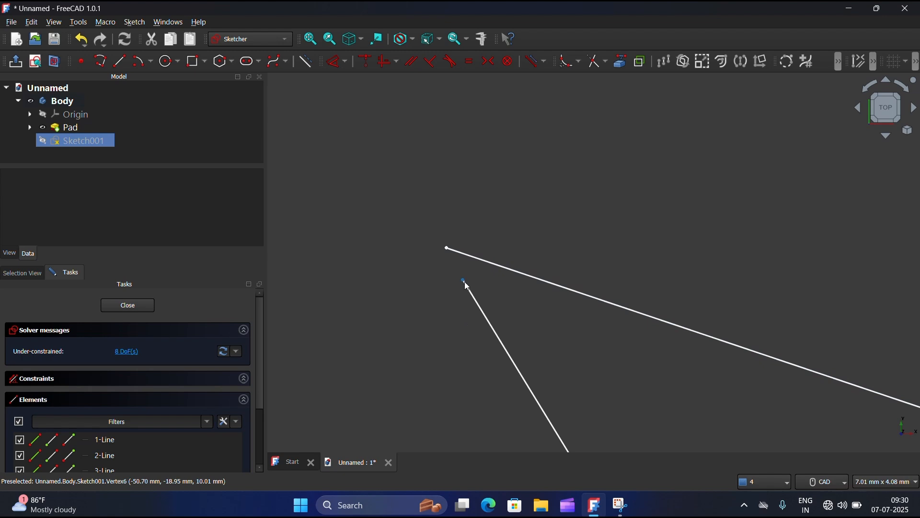
{"action": "left_click_drag", "start_coordinate": [468, 286], "coordinate": [447, 251]}
{"action": "scroll", "coordinate": [456, 234], "scroll_direction": "down", "scroll_amount": 4}
{"action": "scroll", "coordinate": [393, 223], "scroll_direction": "down", "scroll_amount": 10}
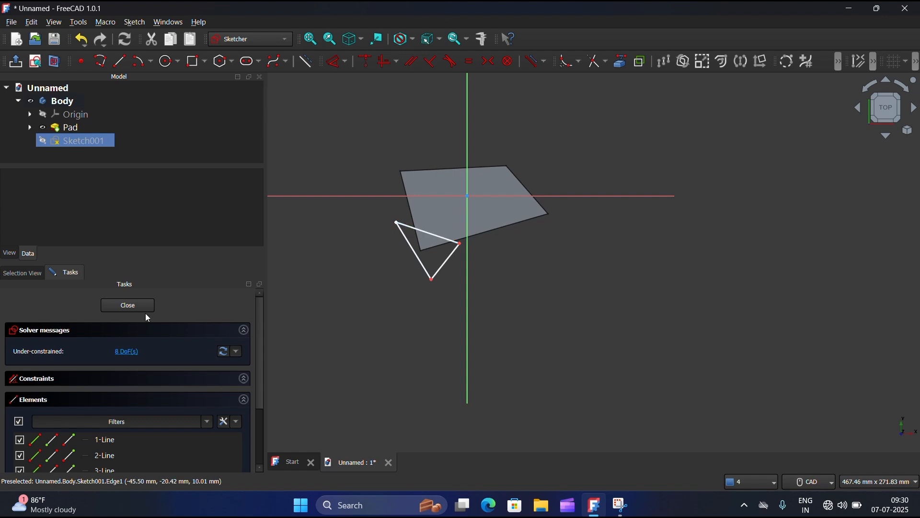
Step: Close the sketch and try a 5 mm pocket with the narrowed corner gap, cancelling the operation
{"action": "left_click", "coordinate": [128, 307]}
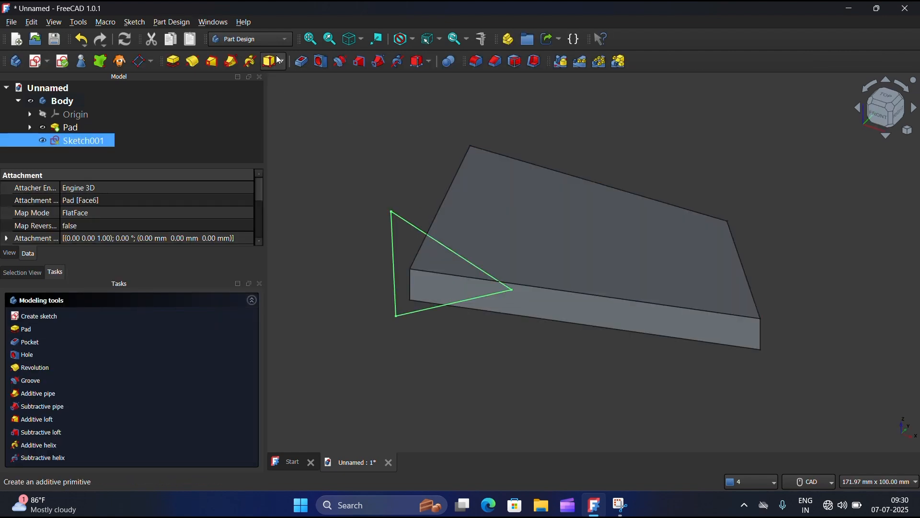
{"action": "left_click", "coordinate": [302, 61]}
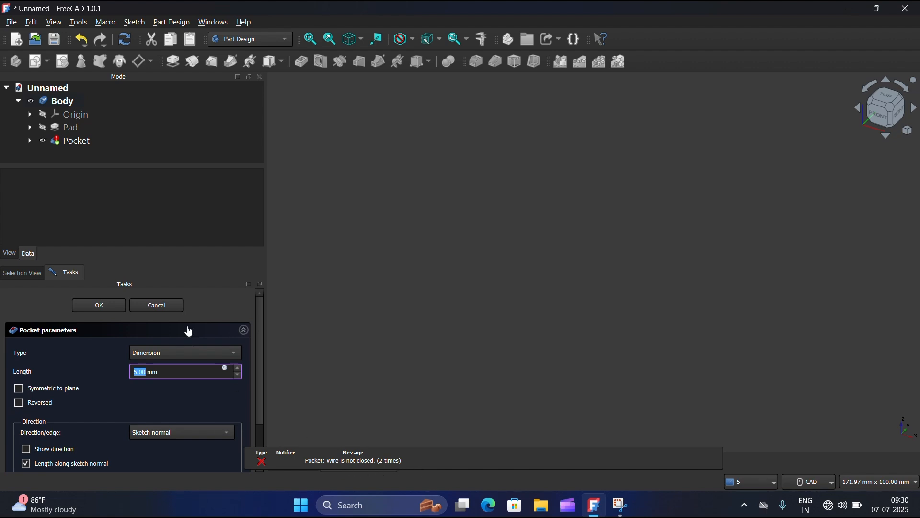
{"action": "left_click", "coordinate": [168, 305]}
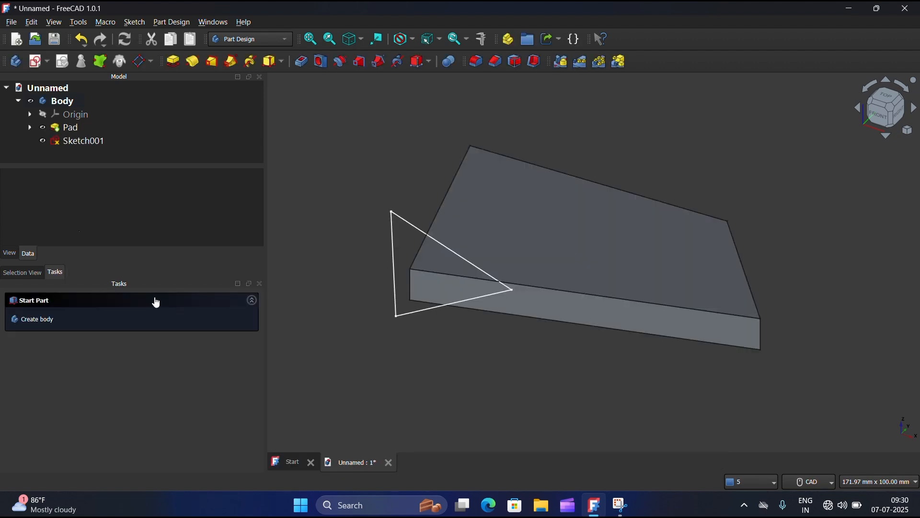
Step: Reopen the sketch and join the triangle's two loose upper-left endpoints with a coincident constraint
{"action": "double_click", "coordinate": [79, 140]}
{"action": "scroll", "coordinate": [432, 356], "scroll_direction": "up", "scroll_amount": 5}
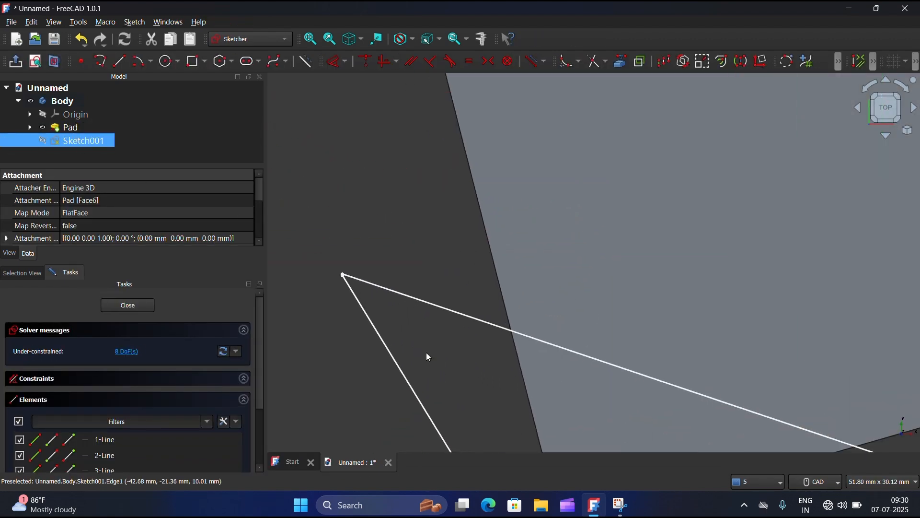
{"action": "scroll", "coordinate": [483, 222], "scroll_direction": "down", "scroll_amount": 2}
{"action": "scroll", "coordinate": [383, 226], "scroll_direction": "up", "scroll_amount": 4}
{"action": "scroll", "coordinate": [411, 217], "scroll_direction": "up", "scroll_amount": 3}
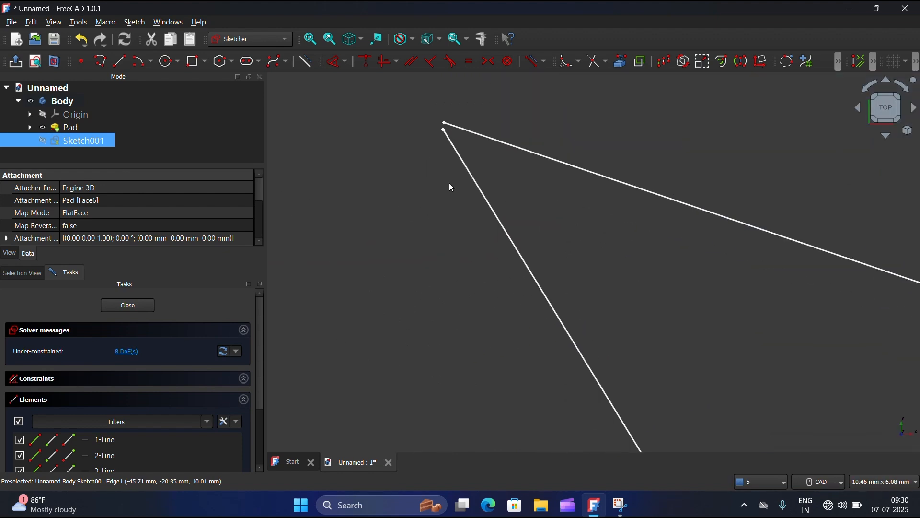
{"action": "left_click", "coordinate": [465, 159]}
{"action": "left_click", "coordinate": [392, 145]}
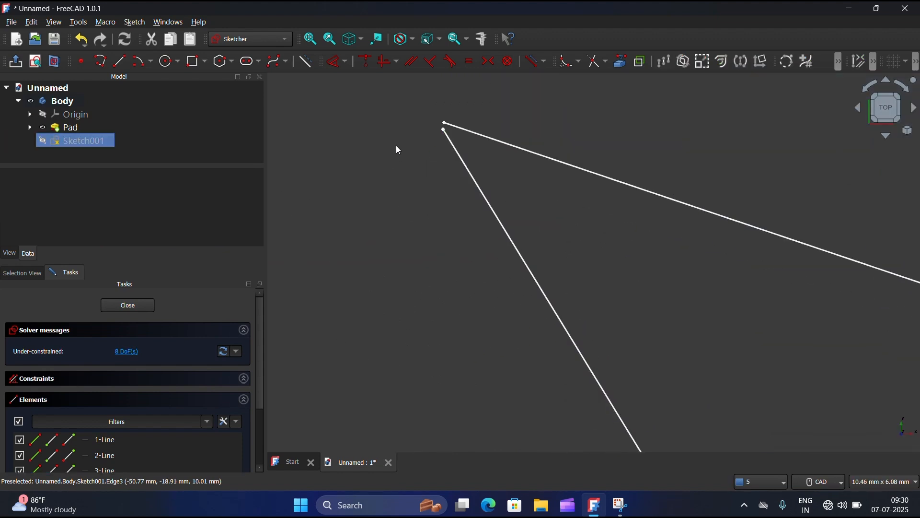
{"action": "left_click", "coordinate": [445, 123]}
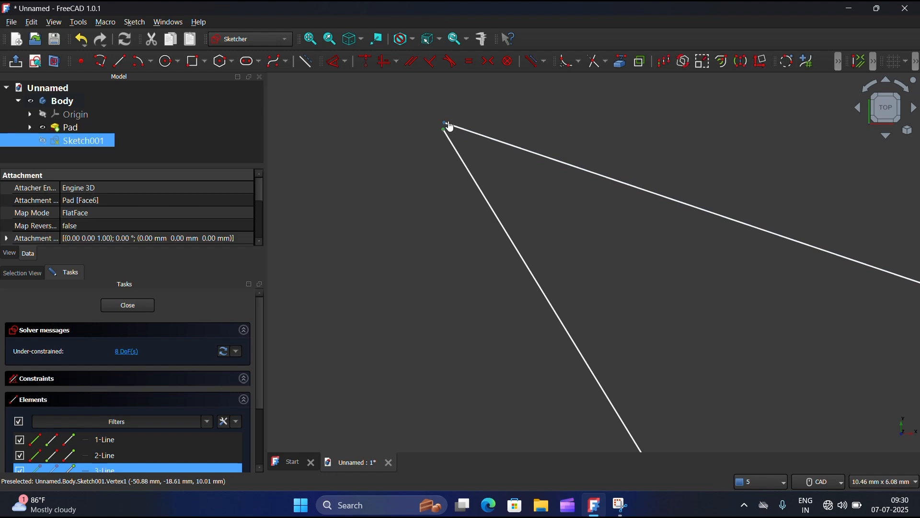
{"action": "left_click", "coordinate": [365, 61]}
Step: Close the sketch and preview a 5 mm pocket from the joined triangle, cancelling the operation
{"action": "left_click", "coordinate": [127, 306]}
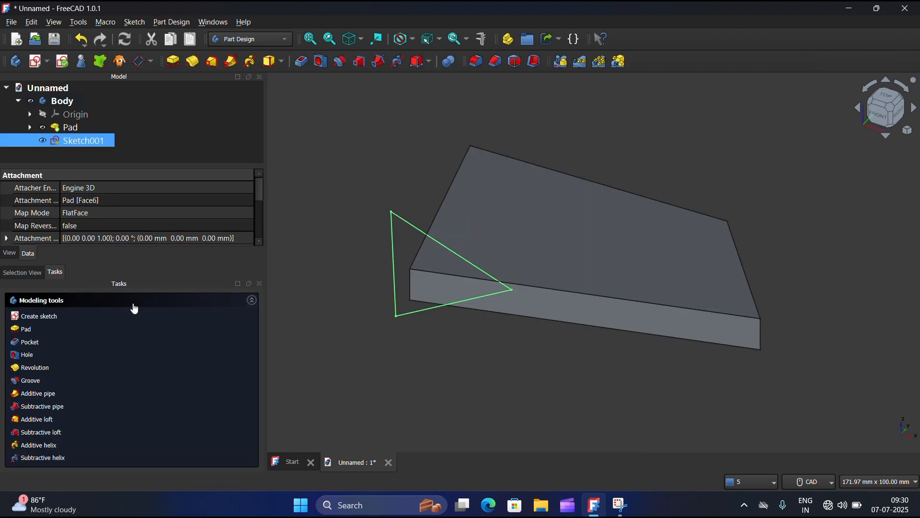
{"action": "left_click", "coordinate": [302, 61]}
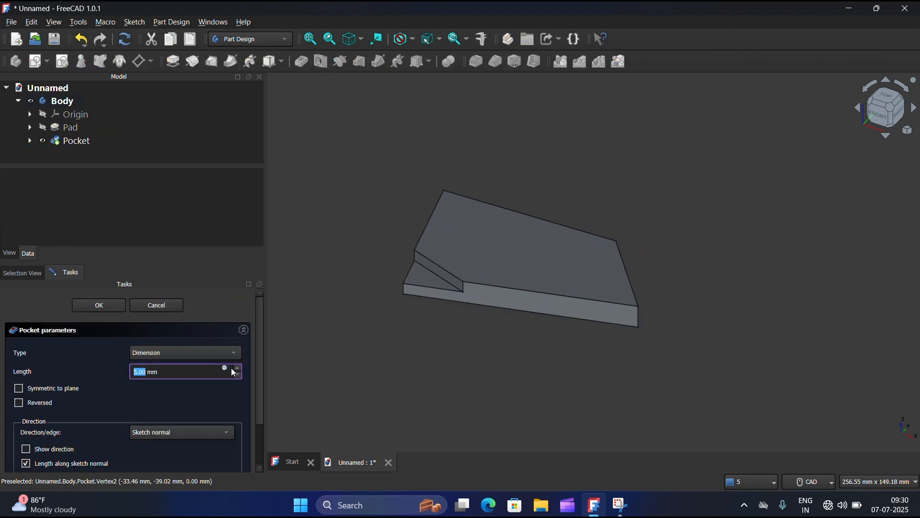
{"action": "left_click", "coordinate": [146, 304]}
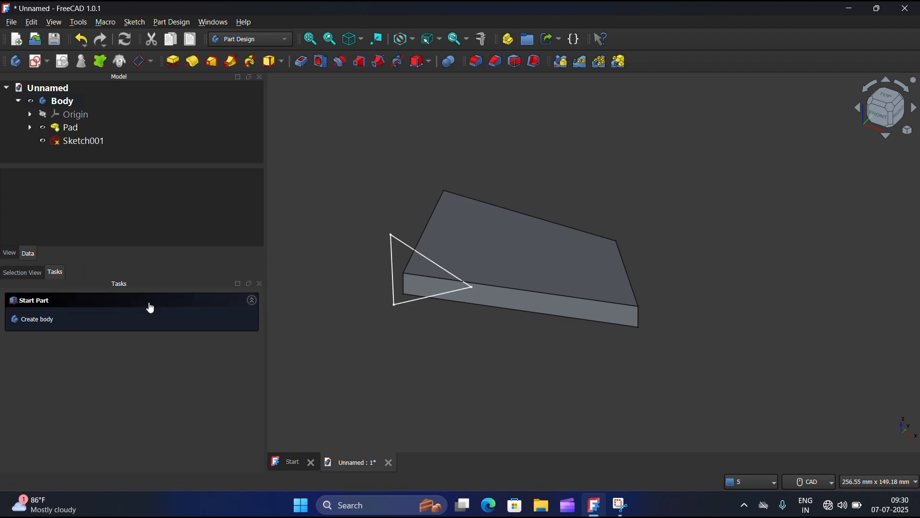
Step: Reopen the triangle sketch and undo all its edits until every line is removed
{"action": "left_click", "coordinate": [452, 298]}
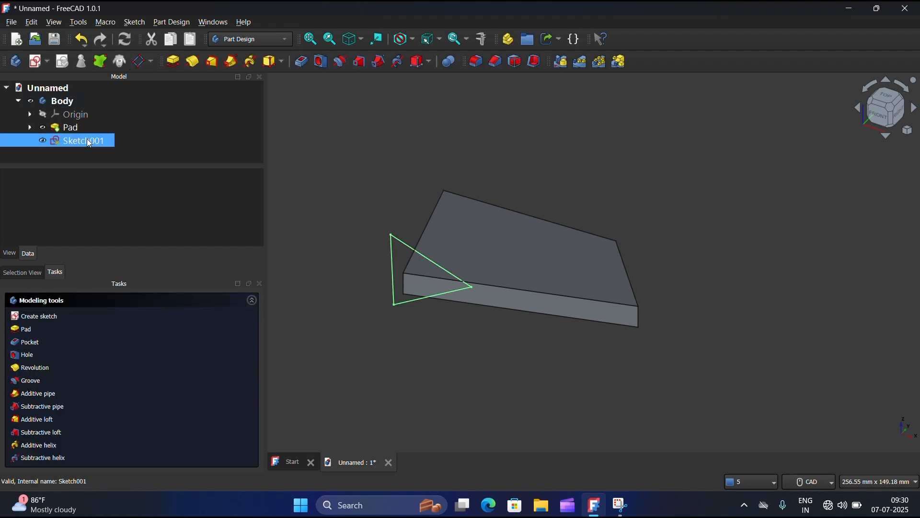
{"action": "double_click", "coordinate": [95, 143]}
{"action": "scroll", "coordinate": [381, 168], "scroll_direction": "down", "scroll_amount": 3}
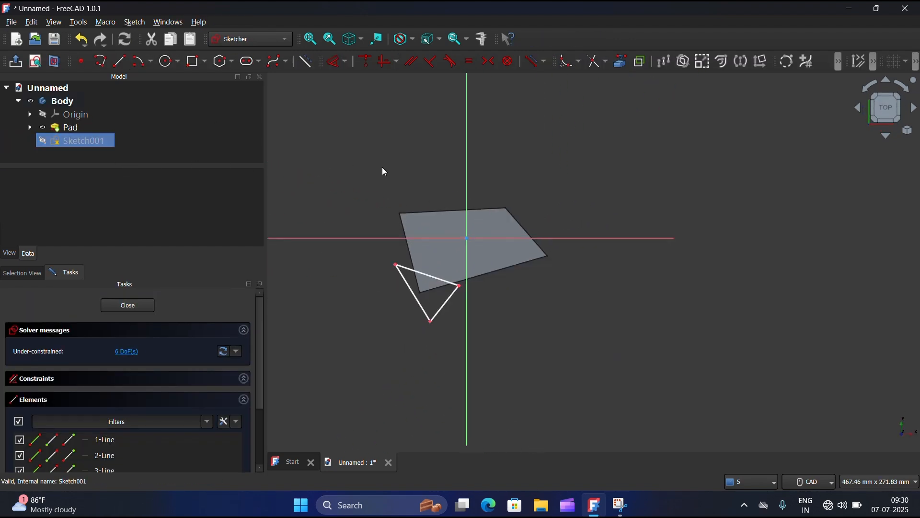
{"action": "scroll", "coordinate": [401, 199], "scroll_direction": "up", "scroll_amount": 3}
{"action": "scroll", "coordinate": [400, 180], "scroll_direction": "down", "scroll_amount": 2}
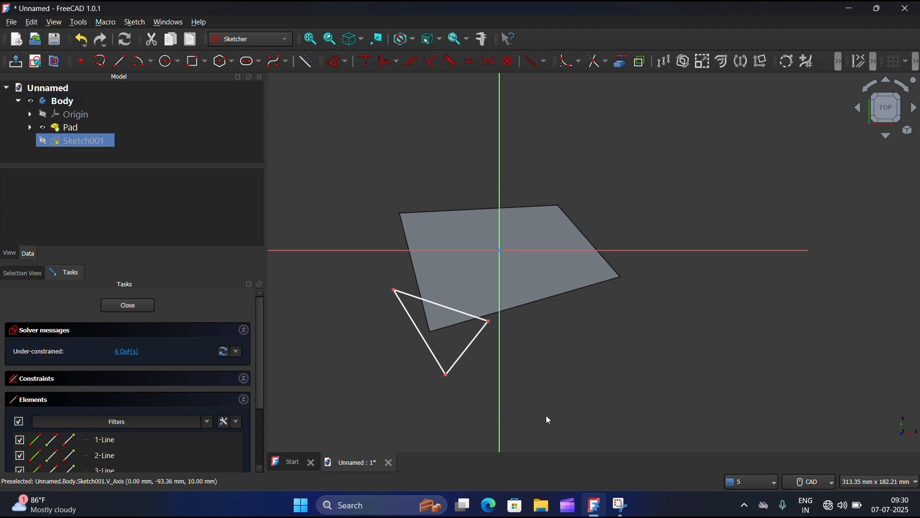
{"action": "scroll", "coordinate": [368, 366], "scroll_direction": "up", "scroll_amount": 4}
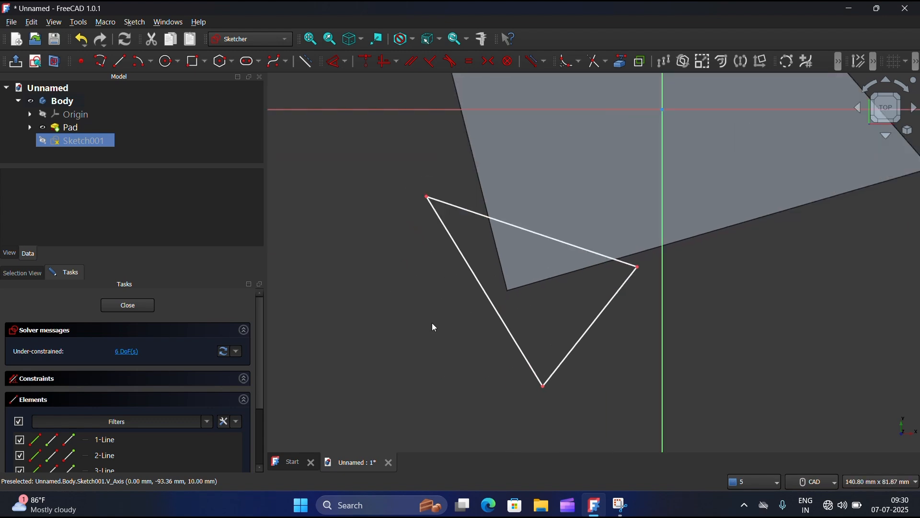
{"action": "key", "text": "ctrl+z"}
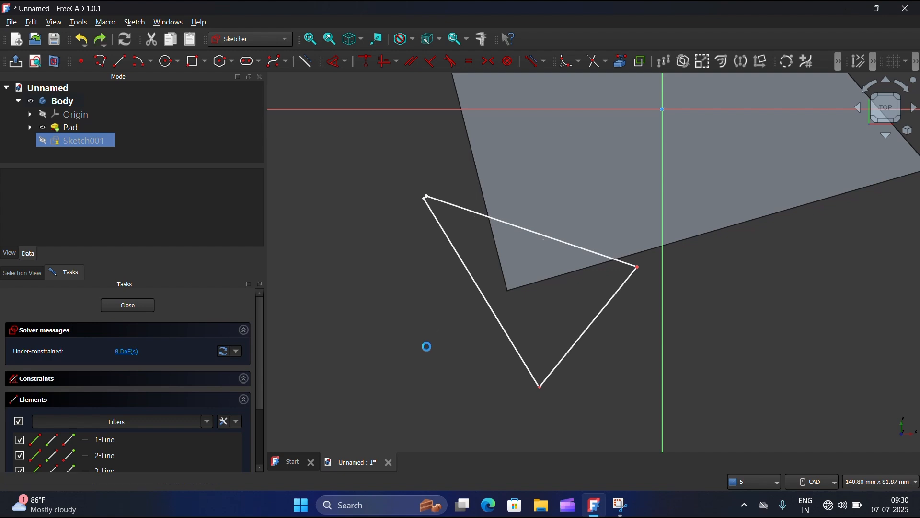
{"action": "key", "text": "ctrl+z"}
{"action": "key", "text": "ctrl+z"}
{"action": "key", "text": "ctrl+z"}
{"action": "key", "text": "ctrl+z"}
{"action": "key", "text": "ctrl+z"}
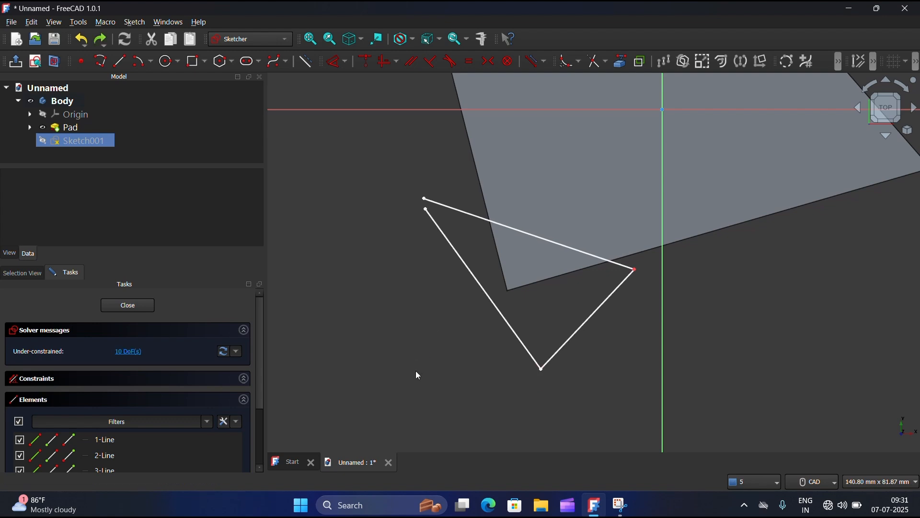
{"action": "scroll", "coordinate": [419, 295], "scroll_direction": "down", "scroll_amount": 4}
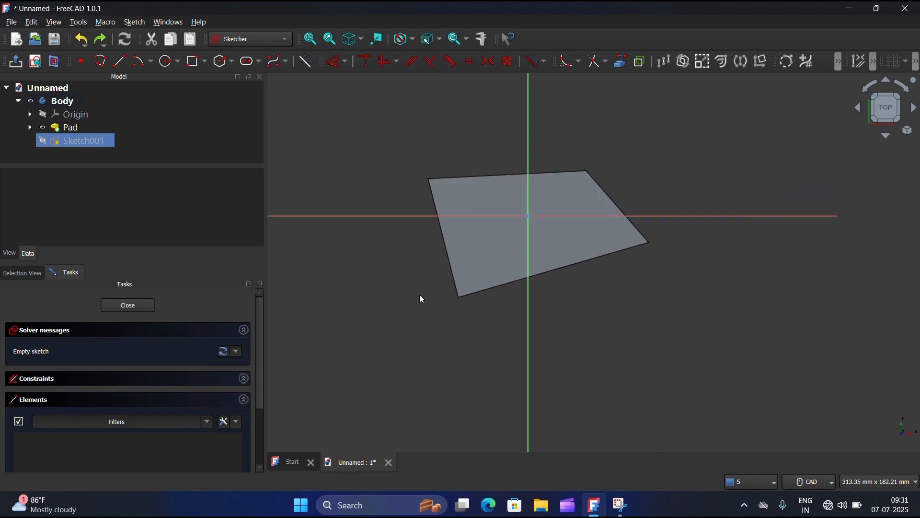
Step: Draw a closed four-sided polyline overlapping the lower-left corner of the pad's top face
{"action": "left_click", "coordinate": [100, 62]}
{"action": "left_click", "coordinate": [413, 255]}
{"action": "left_click", "coordinate": [578, 275]}
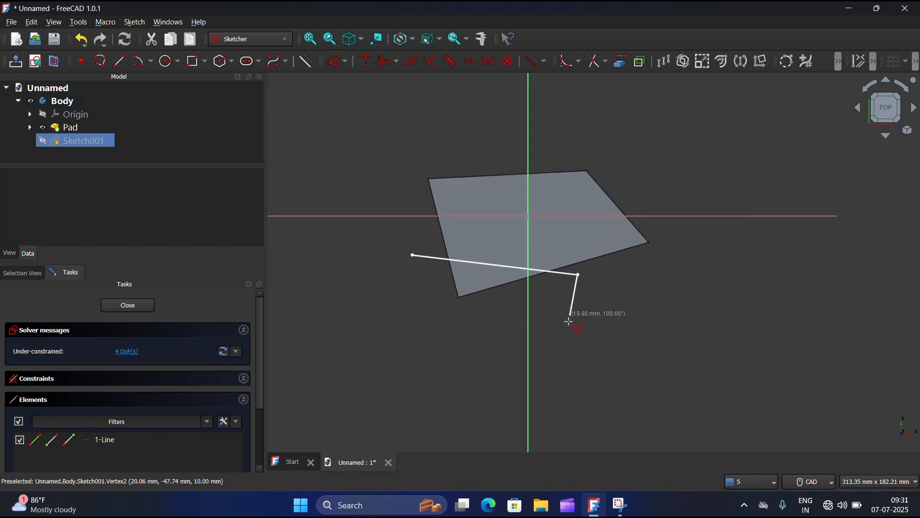
{"action": "left_click", "coordinate": [496, 378]}
{"action": "left_click", "coordinate": [384, 322]}
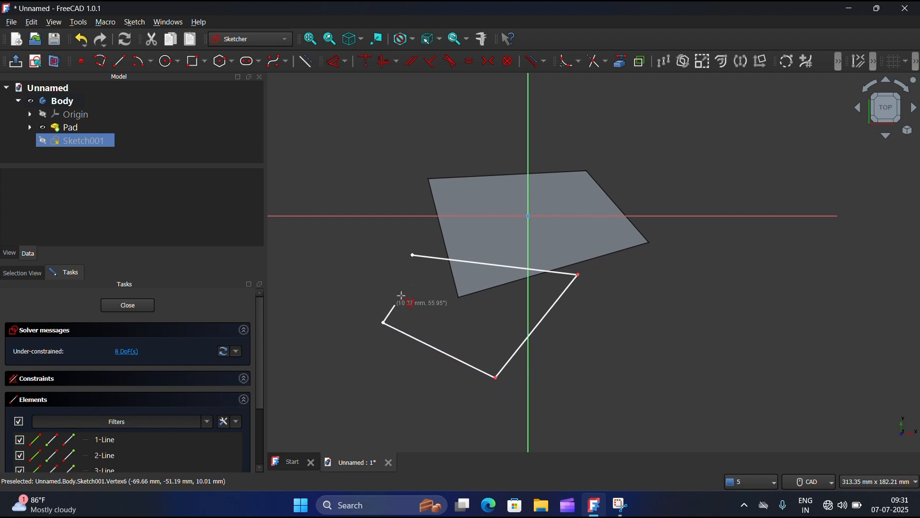
{"action": "left_click", "coordinate": [413, 255]}
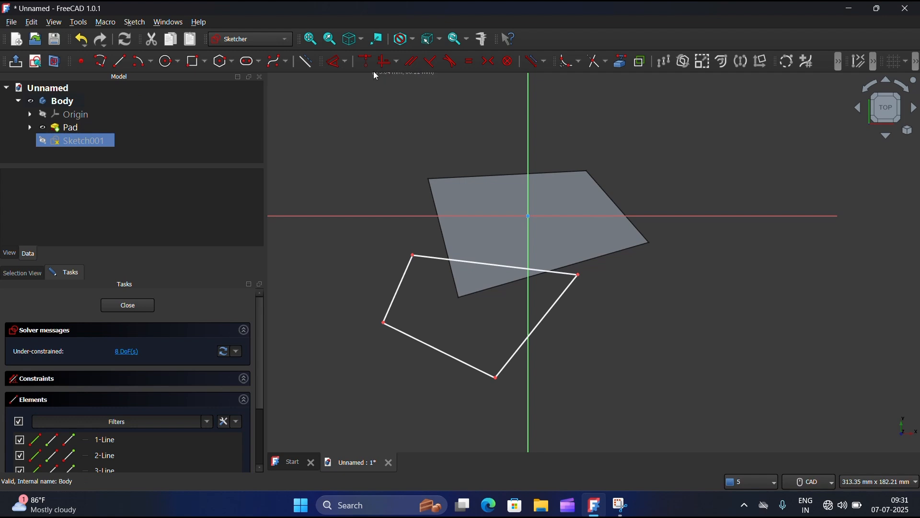
Step: Close the sketch and preview a 5 mm pocket from the four-sided profile, cancelling the operation
{"action": "left_click", "coordinate": [122, 305]}
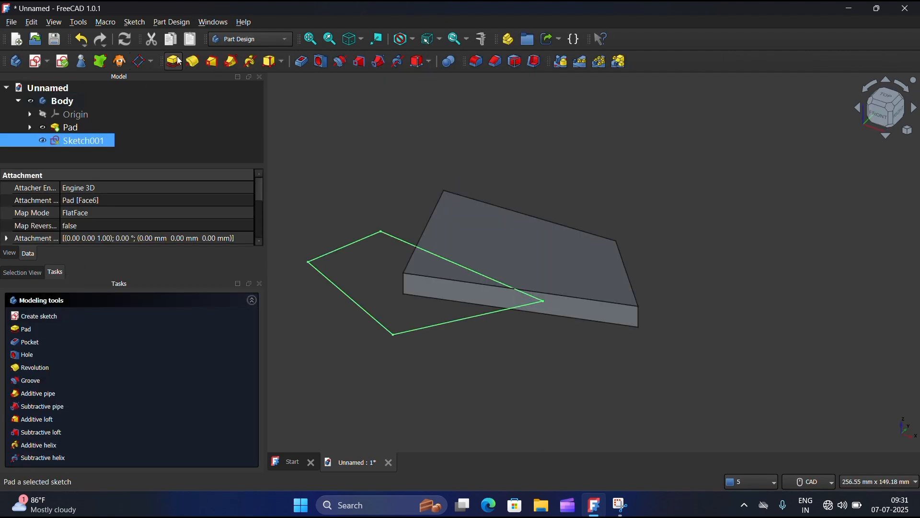
{"action": "left_click", "coordinate": [305, 62]}
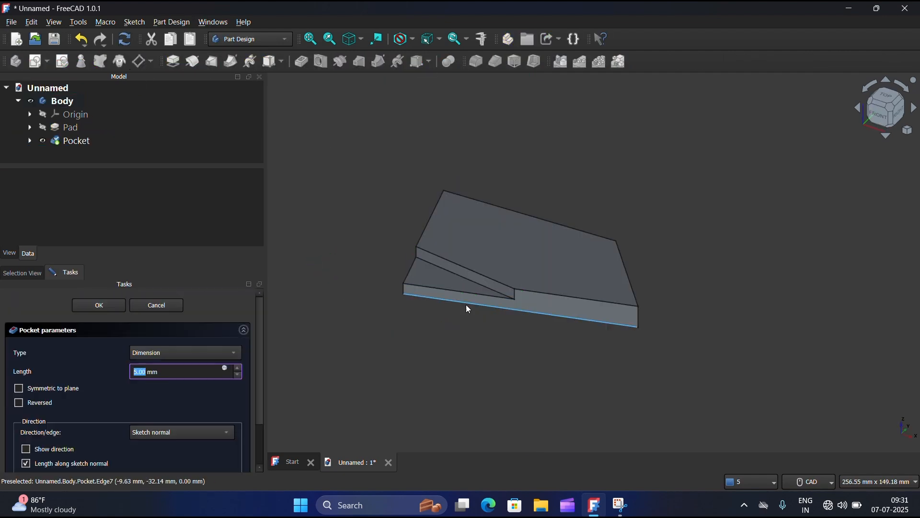
{"action": "left_click", "coordinate": [140, 302]}
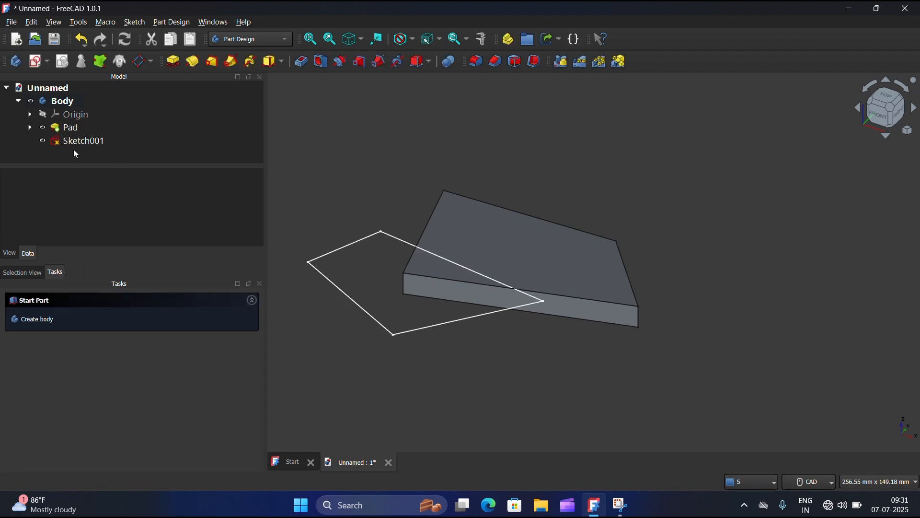
Step: Reopen the sketch and draw a loose line crossing the quadrilateral's upper and lower-left sides, with both ends outside it
{"action": "double_click", "coordinate": [75, 147]}
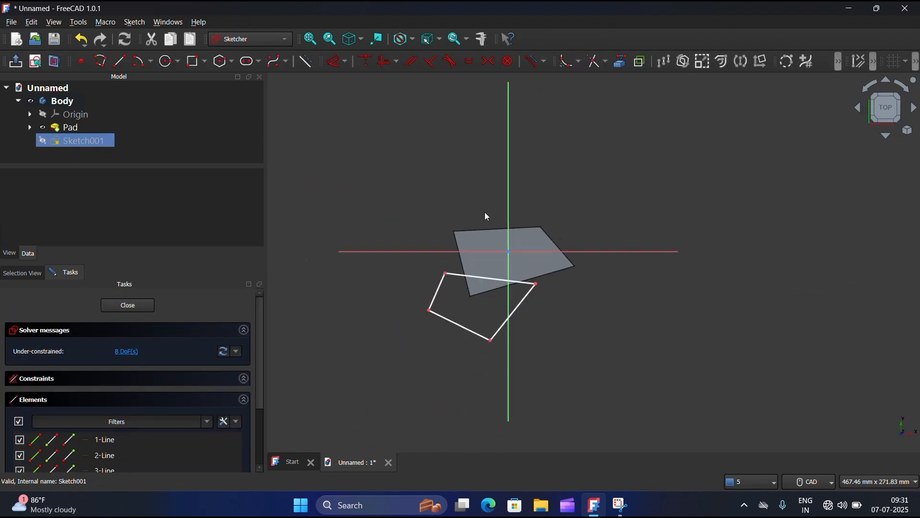
{"action": "left_click", "coordinate": [120, 61]}
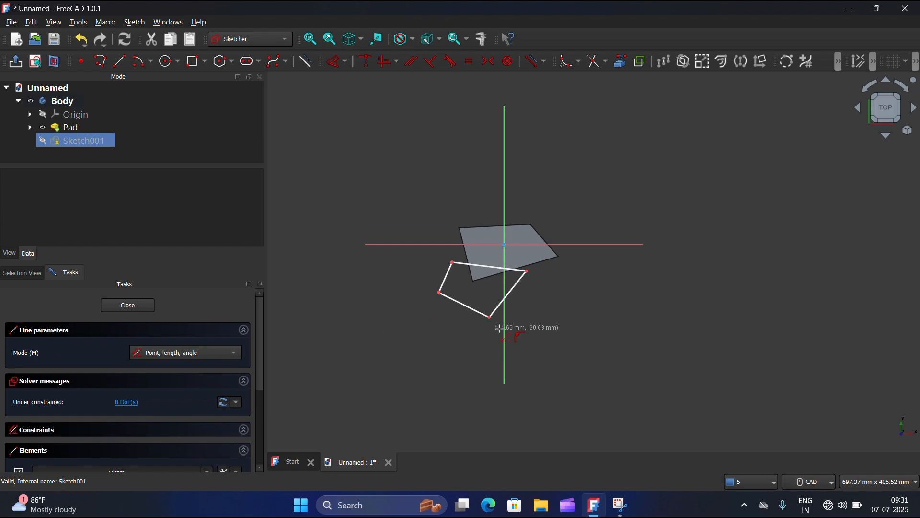
{"action": "scroll", "coordinate": [507, 324], "scroll_direction": "up", "scroll_amount": 4}
{"action": "left_click", "coordinate": [446, 173]}
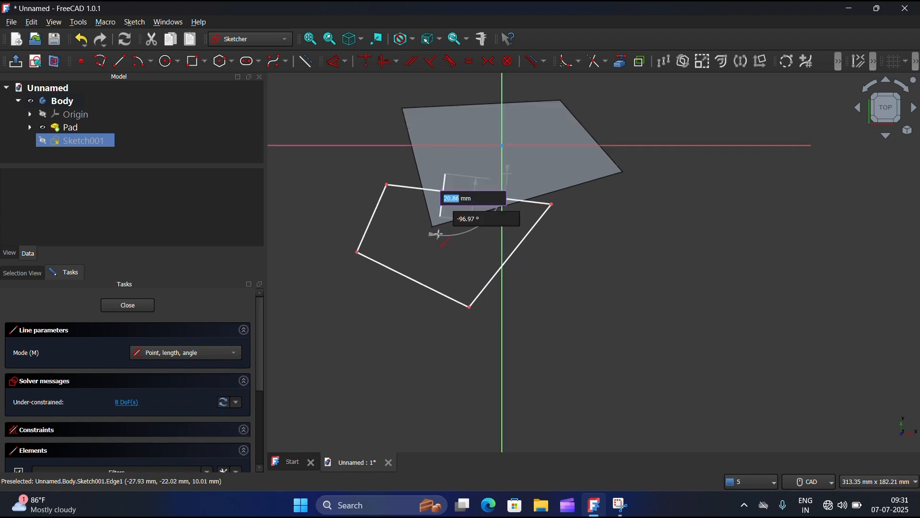
{"action": "left_click", "coordinate": [425, 300]}
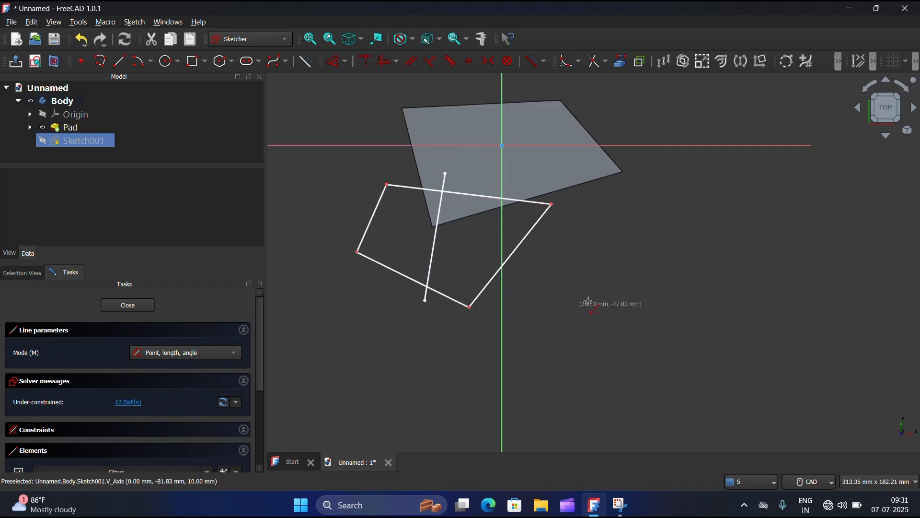
{"action": "right_click", "coordinate": [618, 295]}
Step: Close the sketch and try a 5 mm pocket with the crossing line in the profile, cancelling the operation
{"action": "left_click", "coordinate": [113, 304]}
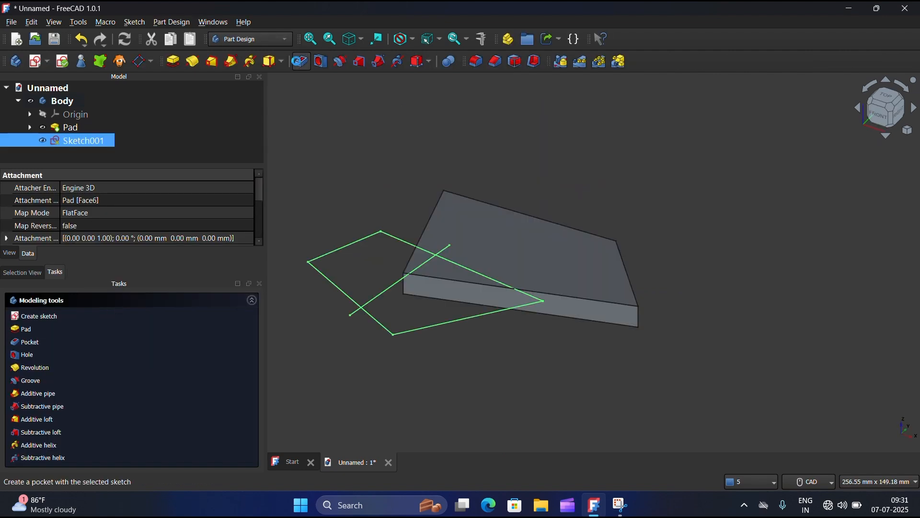
{"action": "left_click", "coordinate": [301, 62]}
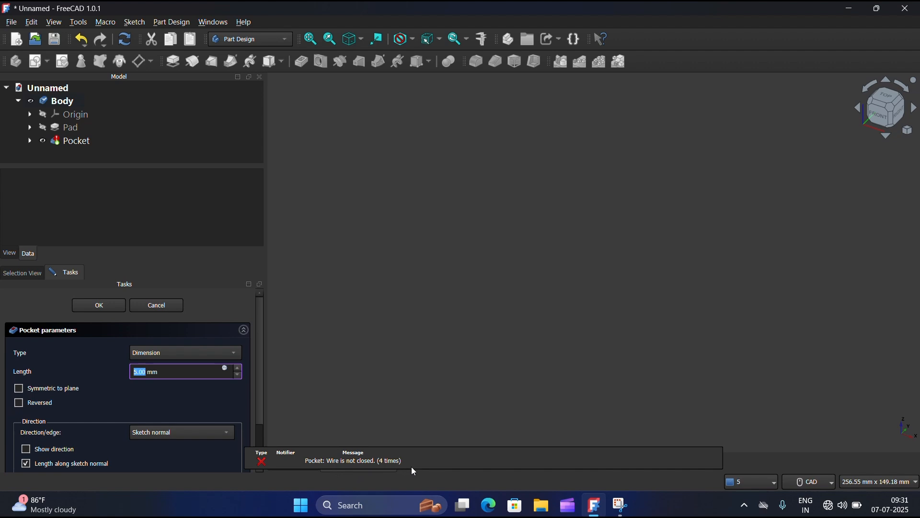
{"action": "left_click", "coordinate": [107, 309]}
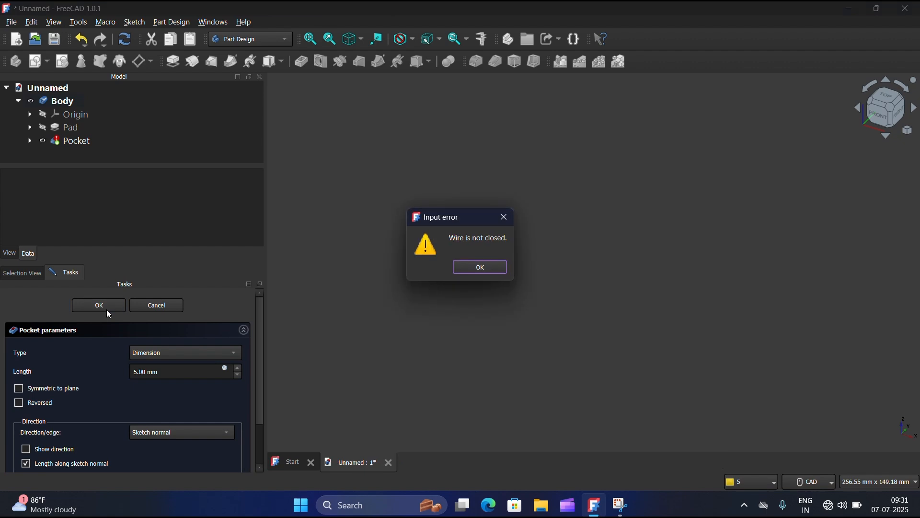
{"action": "left_click", "coordinate": [479, 267]}
{"action": "left_click", "coordinate": [178, 305]}
Step: Reopen the sketch and move both endpoints of the crossing line so that it lies entirely inside the quadrilateral
{"action": "left_click", "coordinate": [91, 141]}
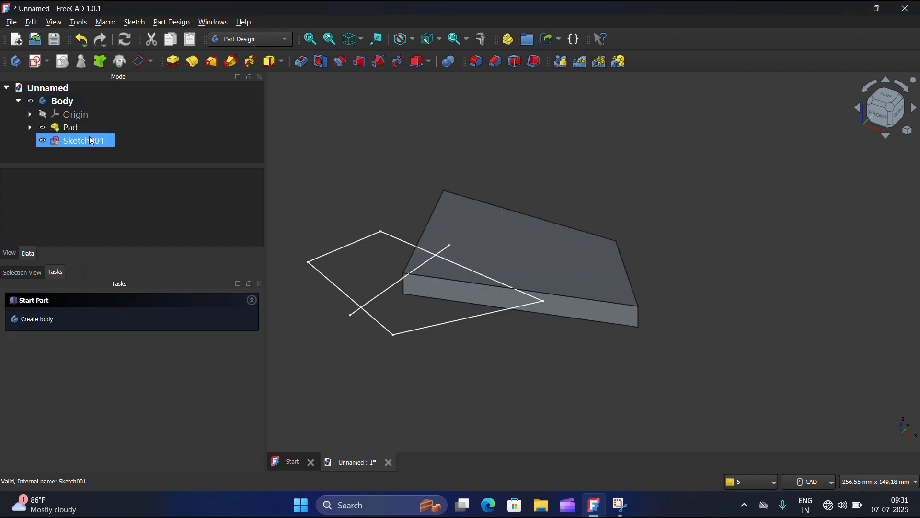
{"action": "double_click", "coordinate": [91, 141]}
{"action": "scroll", "coordinate": [431, 269], "scroll_direction": "up", "scroll_amount": 4}
{"action": "scroll", "coordinate": [445, 287], "scroll_direction": "down", "scroll_amount": 2}
{"action": "scroll", "coordinate": [475, 159], "scroll_direction": "up", "scroll_amount": 6}
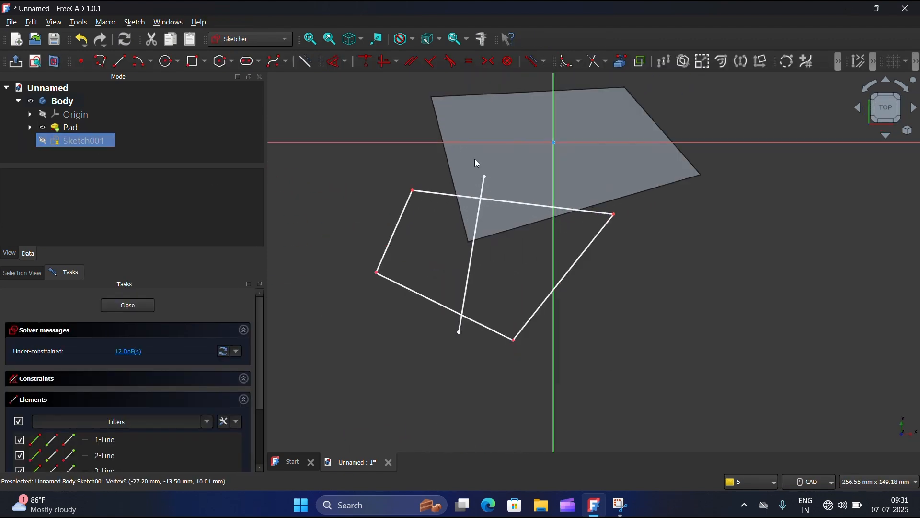
{"action": "mouse_move", "coordinate": [489, 184]}
{"action": "left_mouse_down"}
{"action": "mouse_move", "coordinate": [489, 207]}
{"action": "mouse_move", "coordinate": [463, 253]}
{"action": "mouse_move", "coordinate": [429, 235]}
{"action": "left_mouse_up"}
{"action": "left_click_drag", "start_coordinate": [451, 417], "coordinate": [496, 337]}
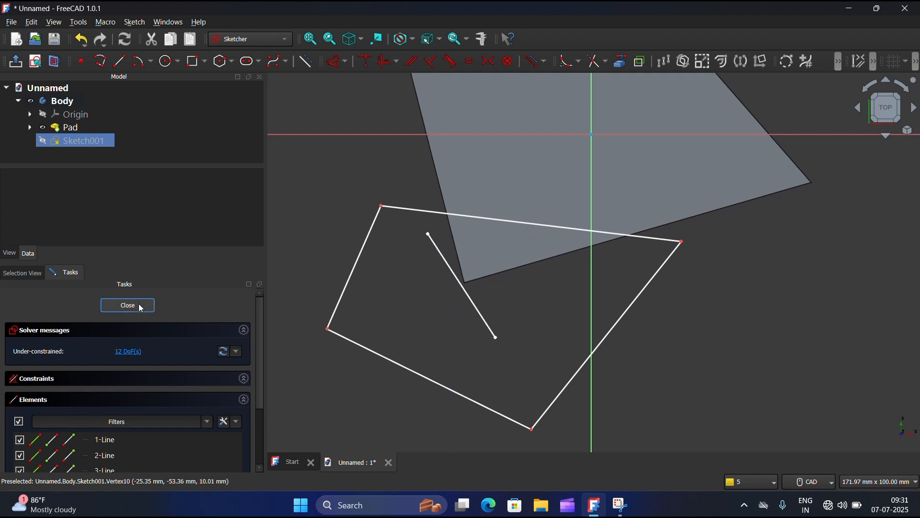
Step: Close the sketch and try a 5 mm pocket with the loose line inside the profile, leaving the operation
{"action": "left_click", "coordinate": [128, 305]}
{"action": "left_click", "coordinate": [301, 62]}
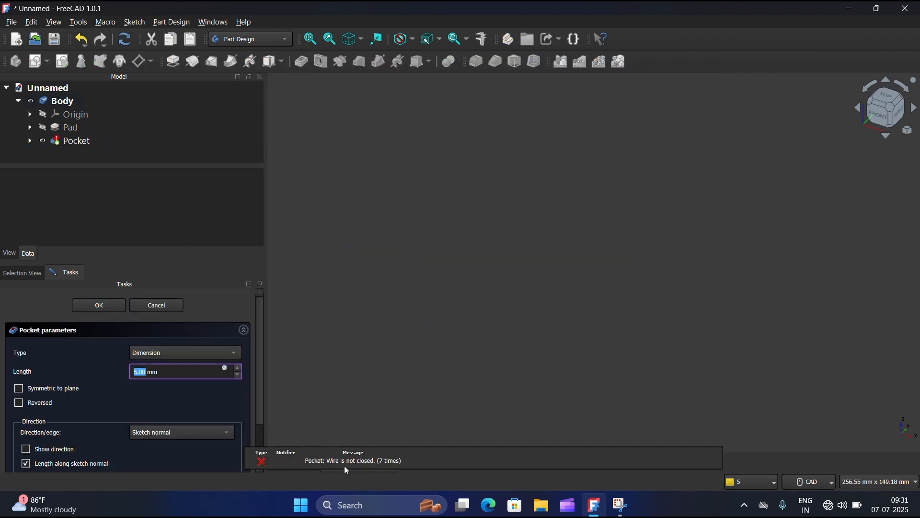
{"action": "left_click", "coordinate": [100, 307]}
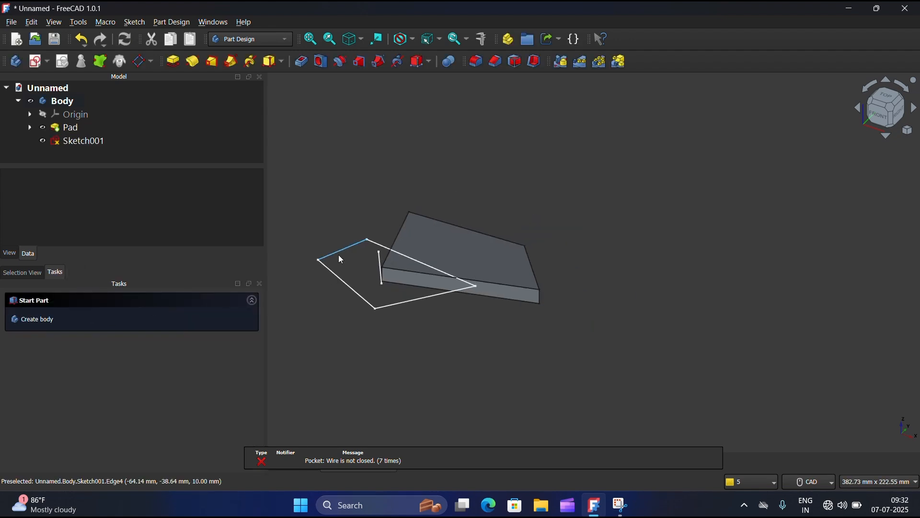
Step: Reopen the sketch and move the inner line's endpoints close to the quadrilateral's upper-left and bottom corners
{"action": "double_click", "coordinate": [105, 141]}
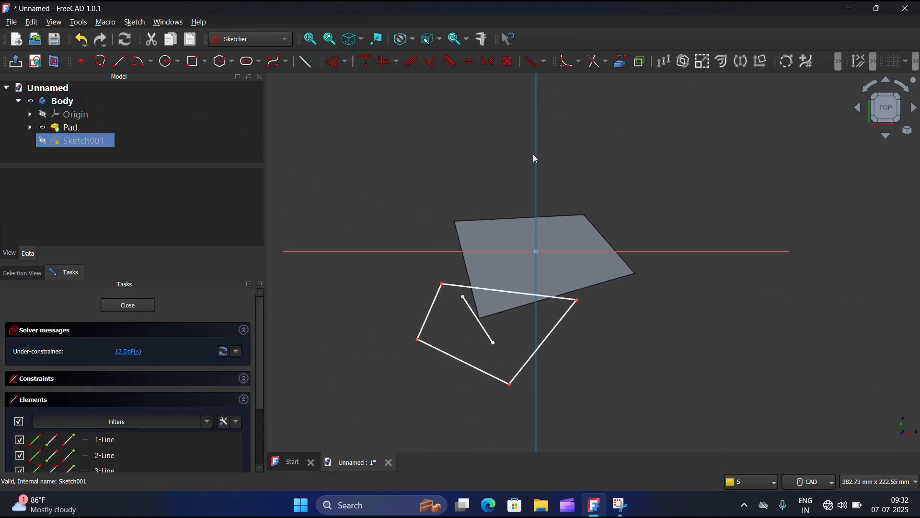
{"action": "scroll", "coordinate": [503, 352], "scroll_direction": "up", "scroll_amount": 3}
{"action": "left_click_drag", "start_coordinate": [487, 337], "coordinate": [515, 410]}
{"action": "mouse_move", "coordinate": [429, 255]}
{"action": "left_mouse_down"}
{"action": "mouse_move", "coordinate": [393, 230]}
{"action": "mouse_move", "coordinate": [434, 266]}
{"action": "left_mouse_up"}
Step: Join the inner line's upper endpoint to the quadrilateral's upper-left corner with a coincident constraint
{"action": "scroll", "coordinate": [385, 226], "scroll_direction": "up", "scroll_amount": 5}
{"action": "left_click", "coordinate": [415, 226]}
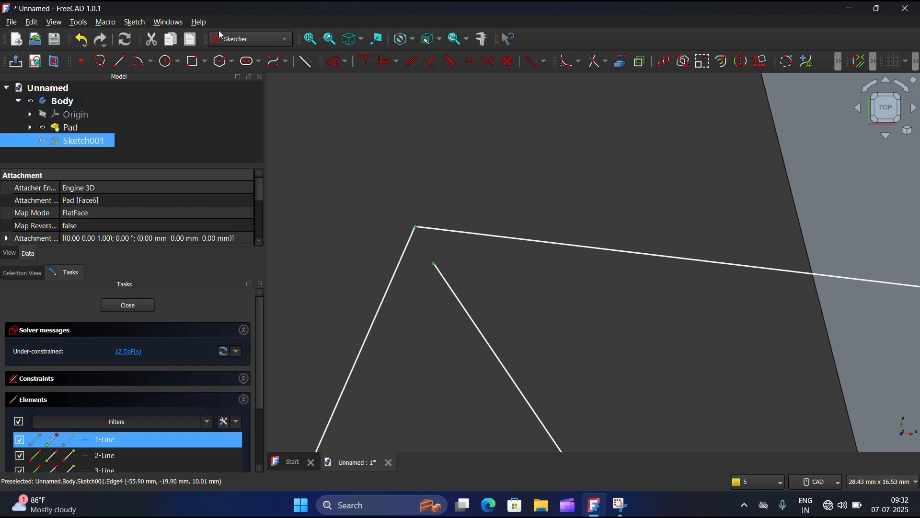
{"action": "left_click", "coordinate": [365, 79]}
Step: Join the inner line's lower endpoint to the quadrilateral's bottom corner with a coincident constraint
{"action": "scroll", "coordinate": [364, 79], "scroll_direction": "down", "scroll_amount": 5}
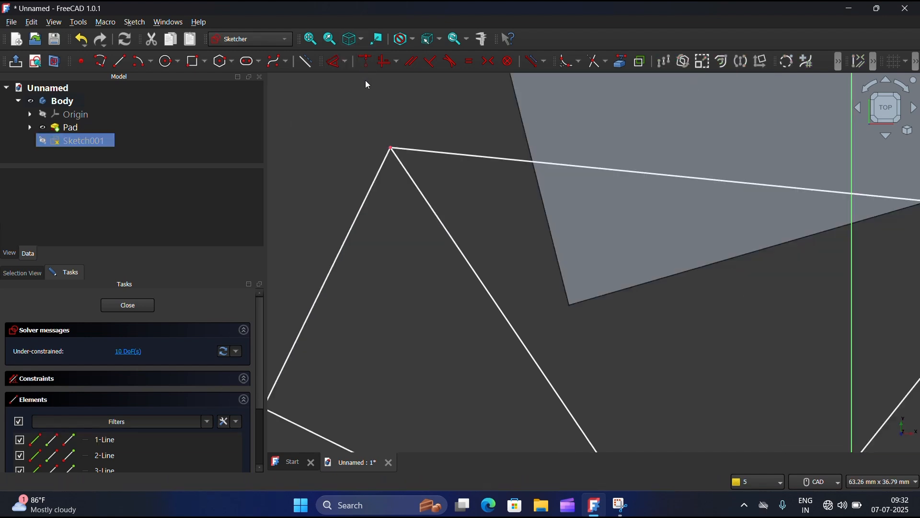
{"action": "scroll", "coordinate": [434, 201], "scroll_direction": "up", "scroll_amount": 8}
{"action": "mouse_move", "coordinate": [473, 248]}
{"action": "left_mouse_down"}
{"action": "mouse_move", "coordinate": [470, 211]}
{"action": "mouse_move", "coordinate": [480, 221]}
{"action": "left_mouse_up"}
{"action": "left_click", "coordinate": [480, 225]}
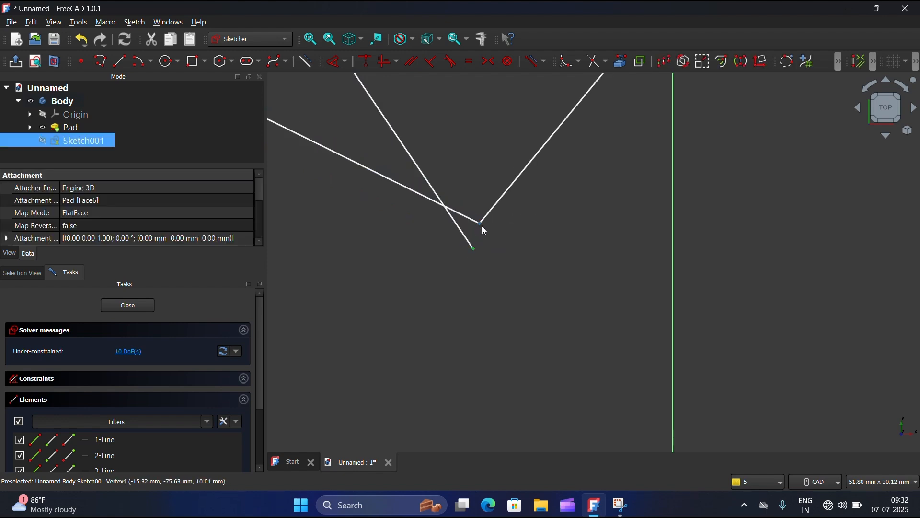
{"action": "left_click", "coordinate": [364, 61]}
{"action": "scroll", "coordinate": [416, 244], "scroll_direction": "down", "scroll_amount": 4}
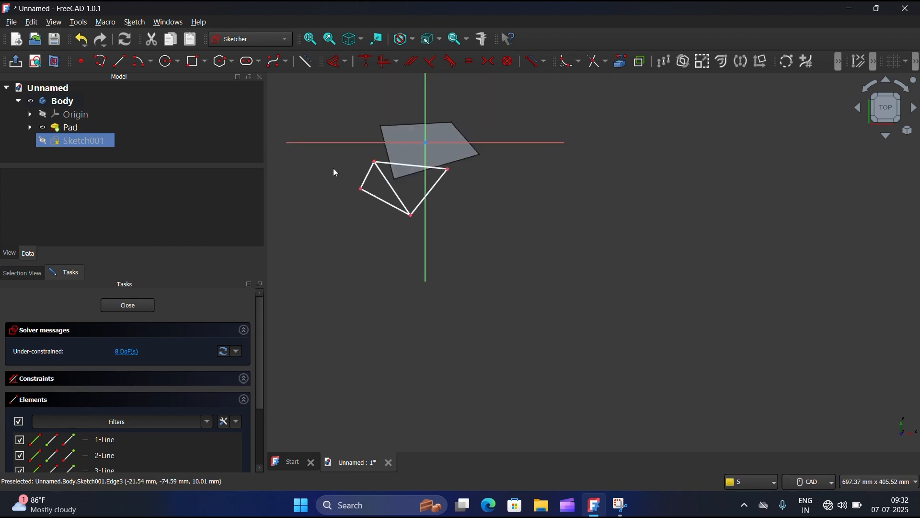
{"action": "scroll", "coordinate": [386, 191], "scroll_direction": "up", "scroll_amount": 2}
{"action": "scroll", "coordinate": [389, 196], "scroll_direction": "up", "scroll_amount": 1}
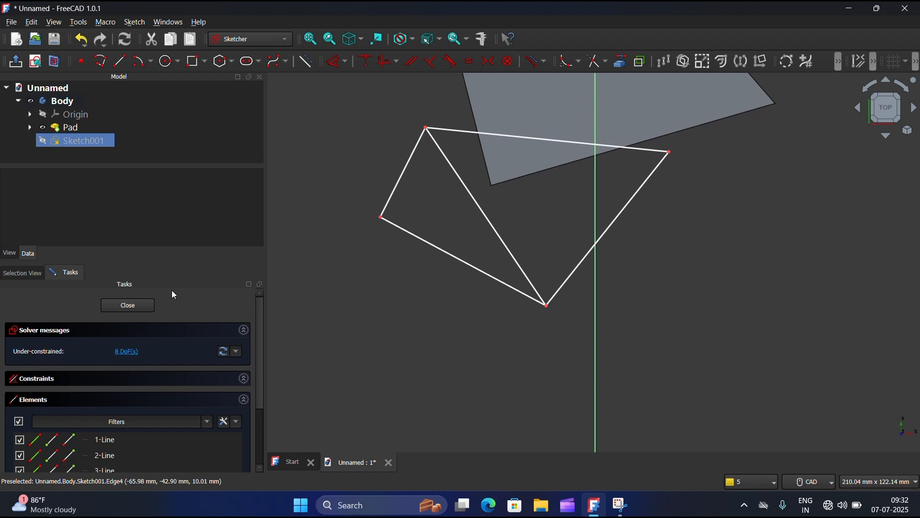
Step: Close the sketch and try a 5 mm pocket from the quadrilateral divided by its diagonal, cancelling the operation
{"action": "left_click", "coordinate": [138, 305]}
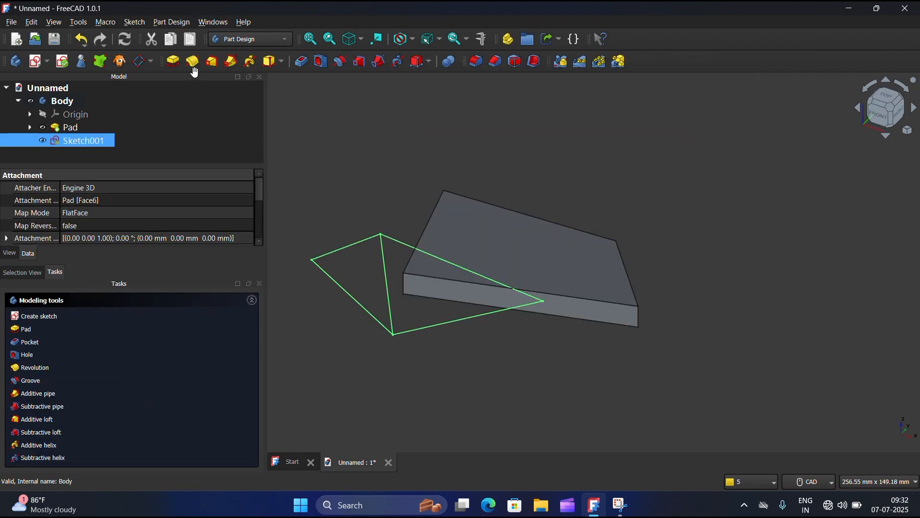
{"action": "left_click", "coordinate": [307, 64]}
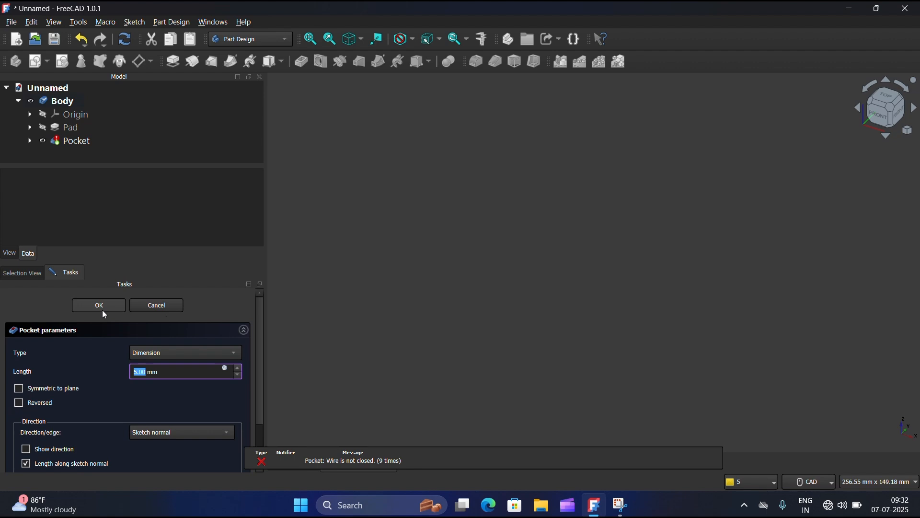
{"action": "left_click", "coordinate": [166, 308]}
Step: Reopen the sketch and trim away the quadrilateral's two left sides, undoing the extra trim of the diagonal
{"action": "scroll", "coordinate": [375, 267], "scroll_direction": "down", "scroll_amount": 2}
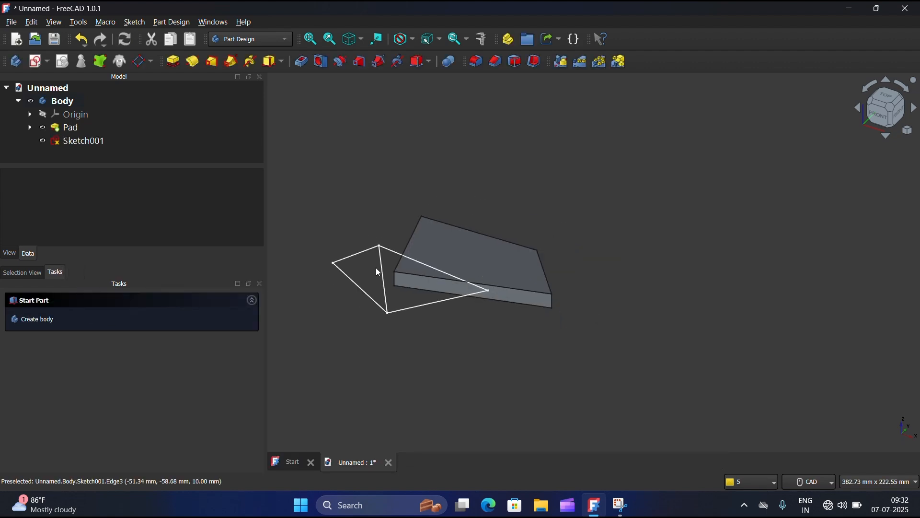
{"action": "scroll", "coordinate": [375, 268], "scroll_direction": "up", "scroll_amount": 3}
{"action": "scroll", "coordinate": [662, 210], "scroll_direction": "down", "scroll_amount": 2}
{"action": "scroll", "coordinate": [435, 282], "scroll_direction": "up", "scroll_amount": 4}
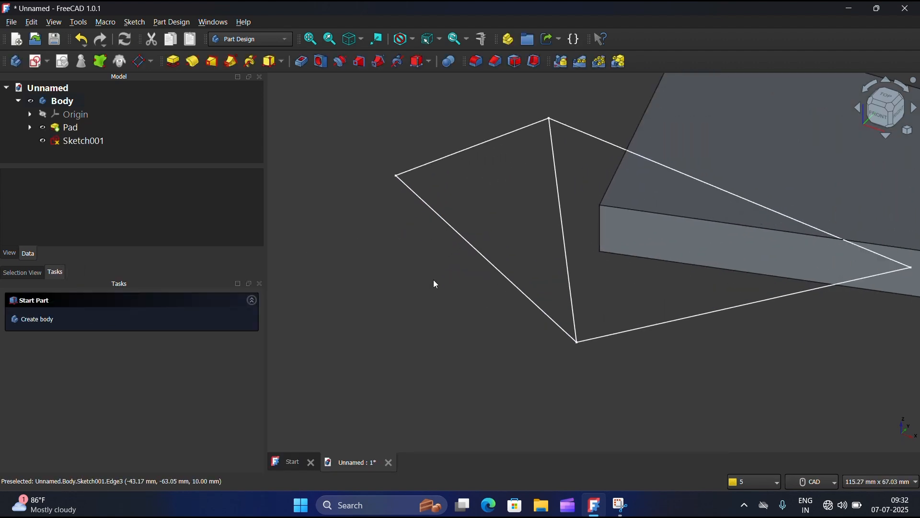
{"action": "scroll", "coordinate": [436, 277], "scroll_direction": "down", "scroll_amount": 2}
{"action": "scroll", "coordinate": [529, 188], "scroll_direction": "up", "scroll_amount": 2}
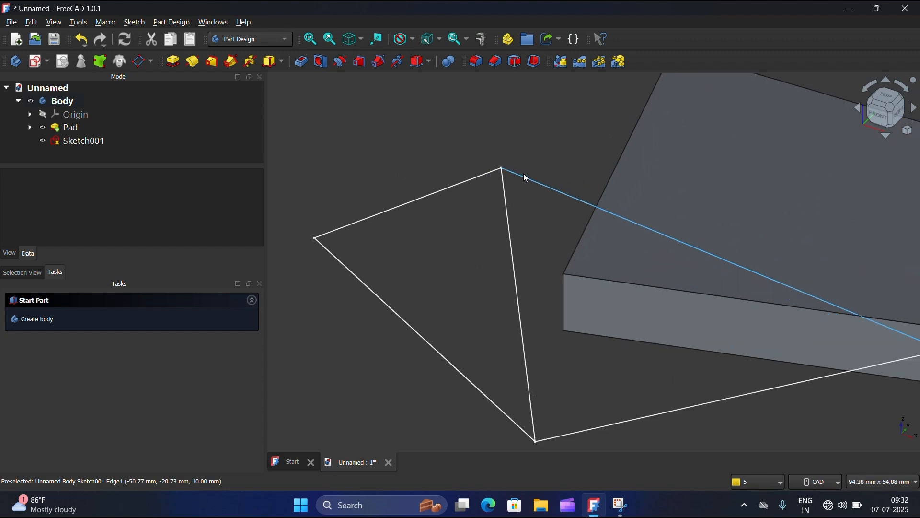
{"action": "double_click", "coordinate": [105, 143]}
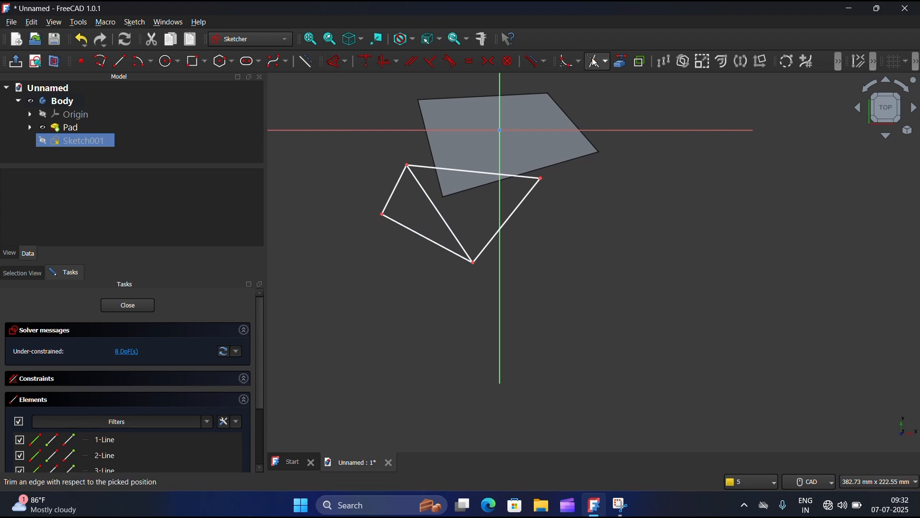
{"action": "left_click", "coordinate": [404, 228]}
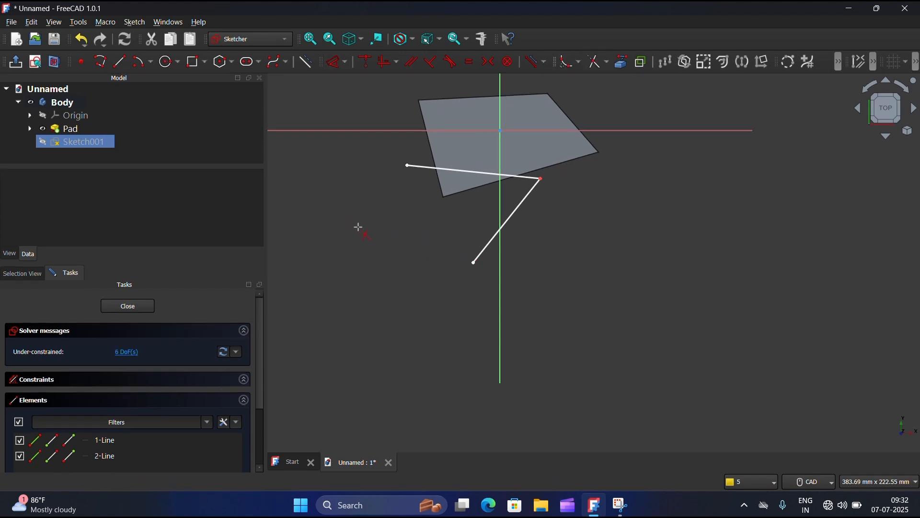
{"action": "key", "text": "ctrl+z"}
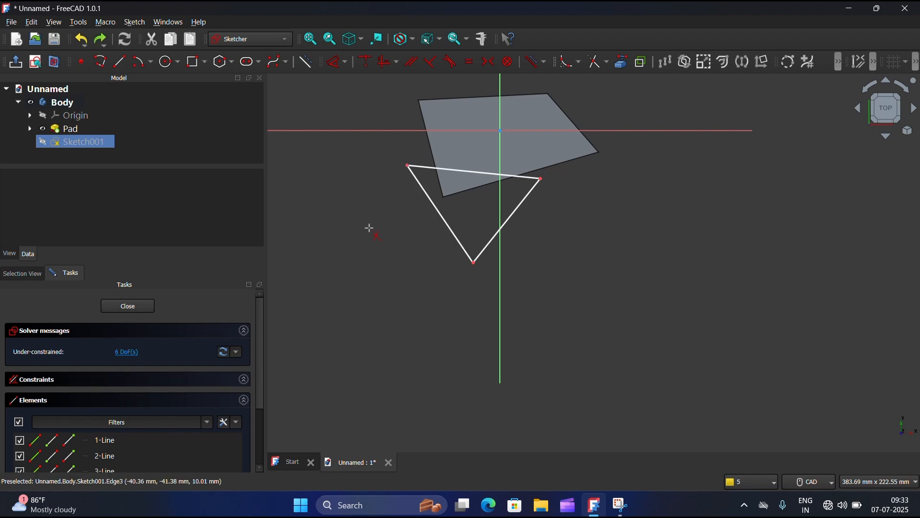
Step: Close the sketch and preview a 5 mm pocket from the remaining triangle, cancelling the operation
{"action": "left_click", "coordinate": [140, 306]}
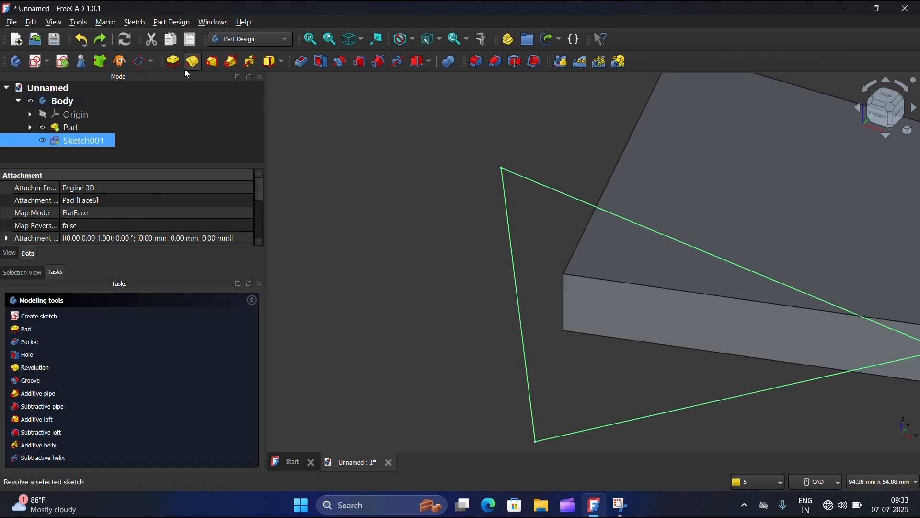
{"action": "left_click", "coordinate": [302, 60]}
{"action": "scroll", "coordinate": [403, 162], "scroll_direction": "down", "scroll_amount": 4}
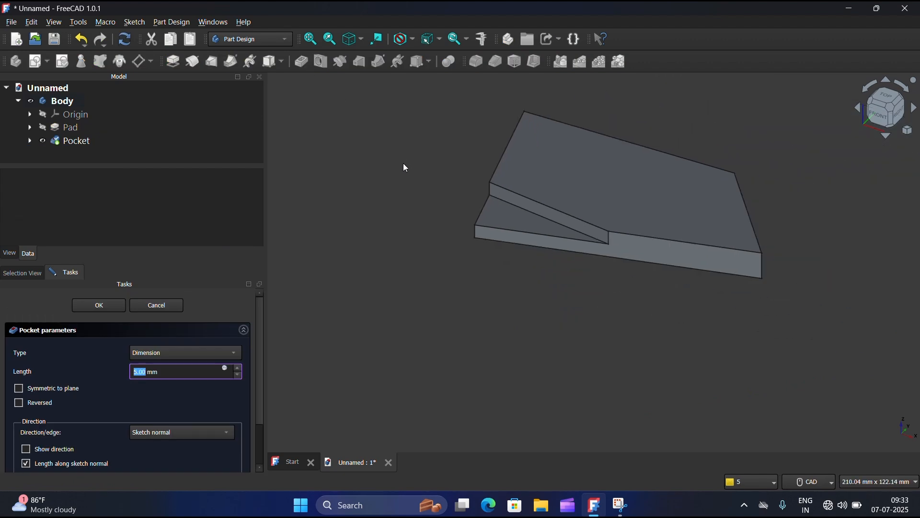
{"action": "left_click", "coordinate": [153, 308]}
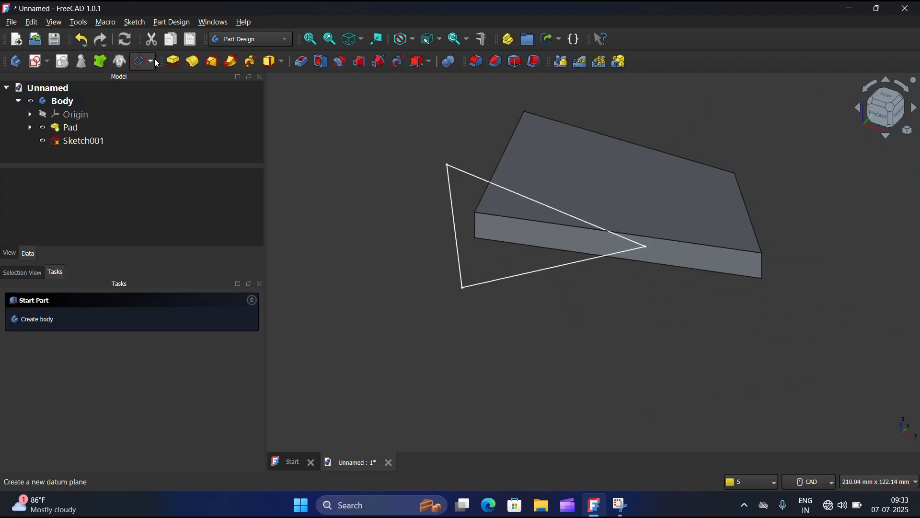
Step: Reopen the triangle sketch for editing
{"action": "double_click", "coordinate": [104, 146]}
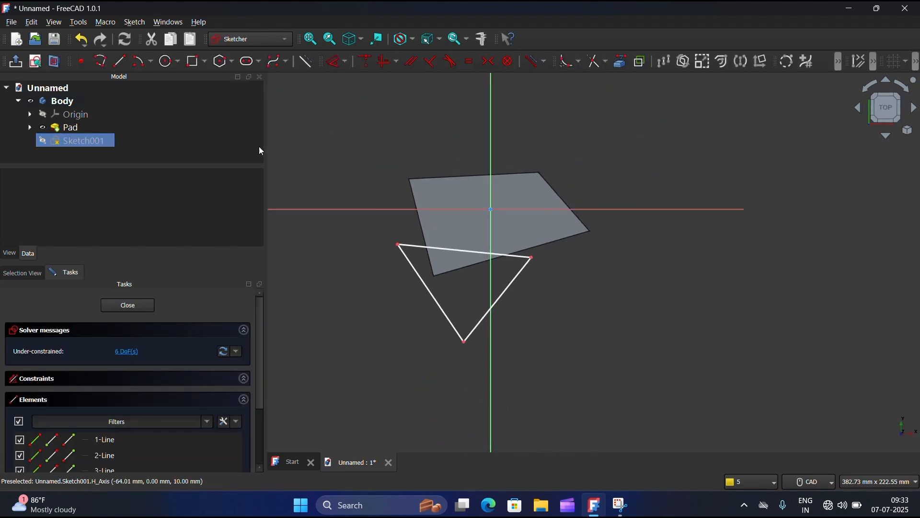